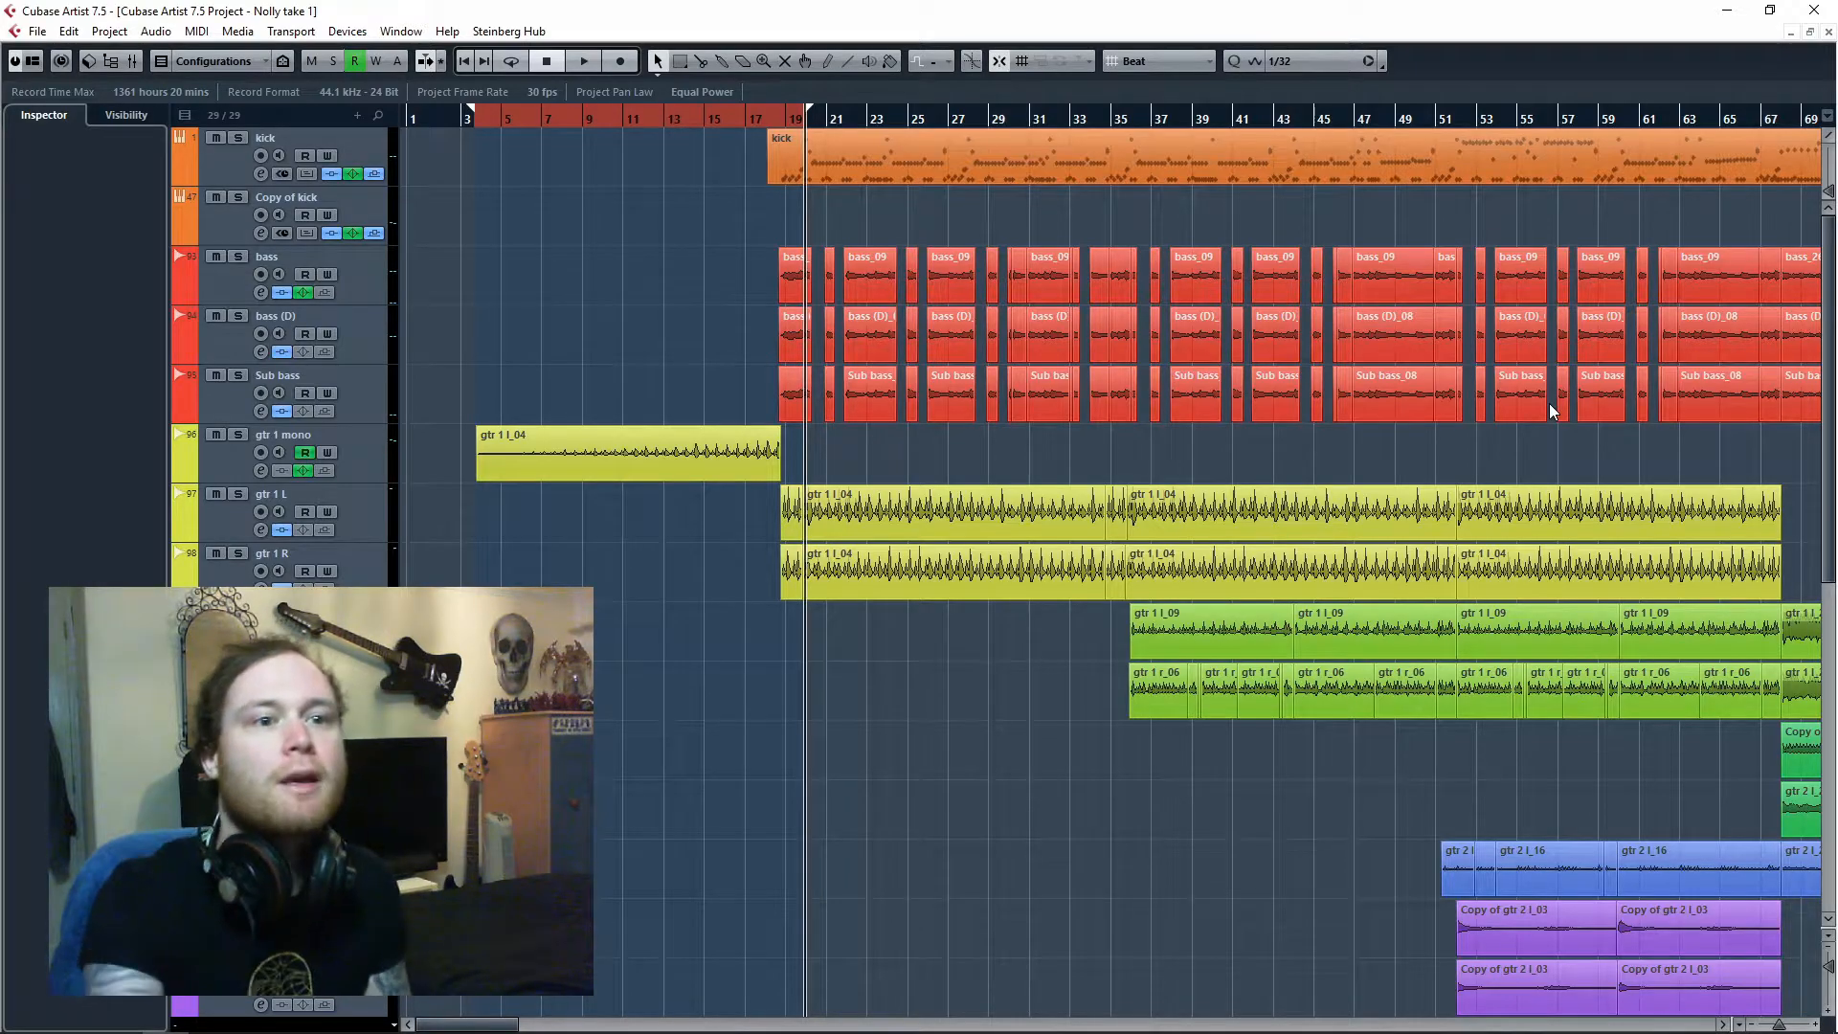
Open the Stereo Out channel settings from the mixer and compare playback with all inserts bypassed and active.
{"action": "left_click", "coordinate": [137, 63]}
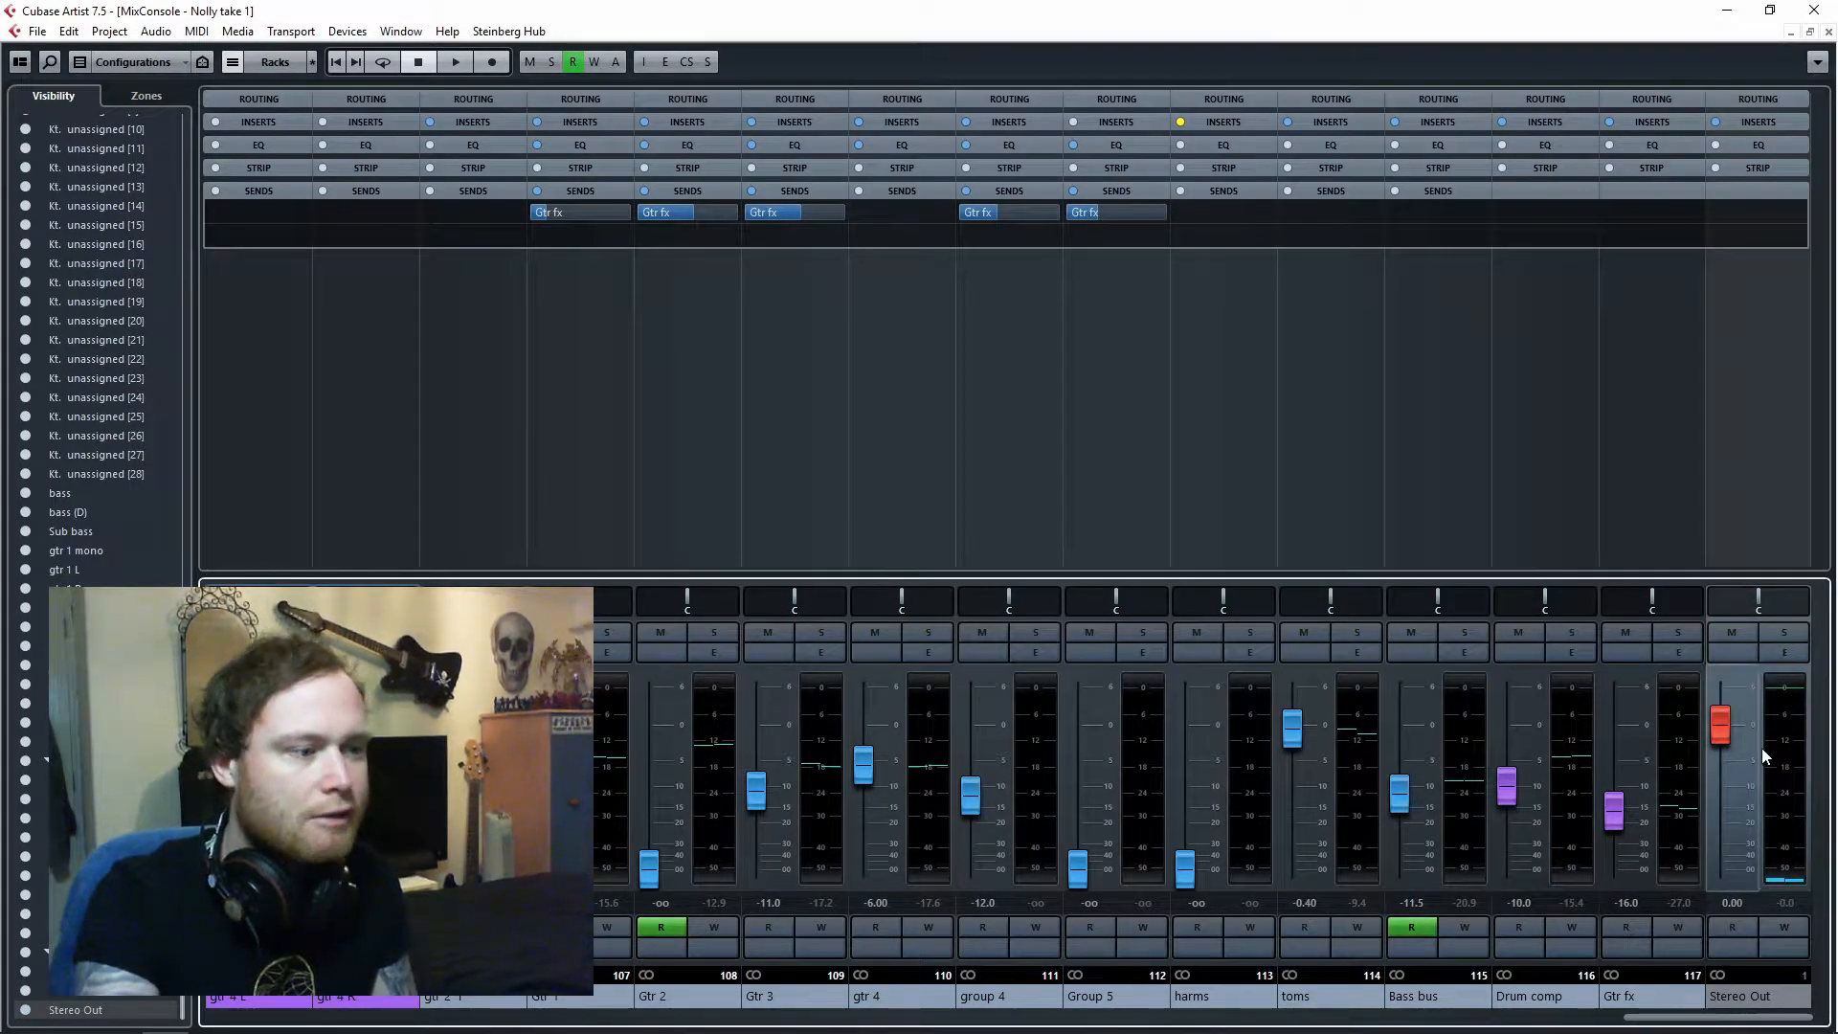
{"action": "left_click", "coordinate": [1783, 652]}
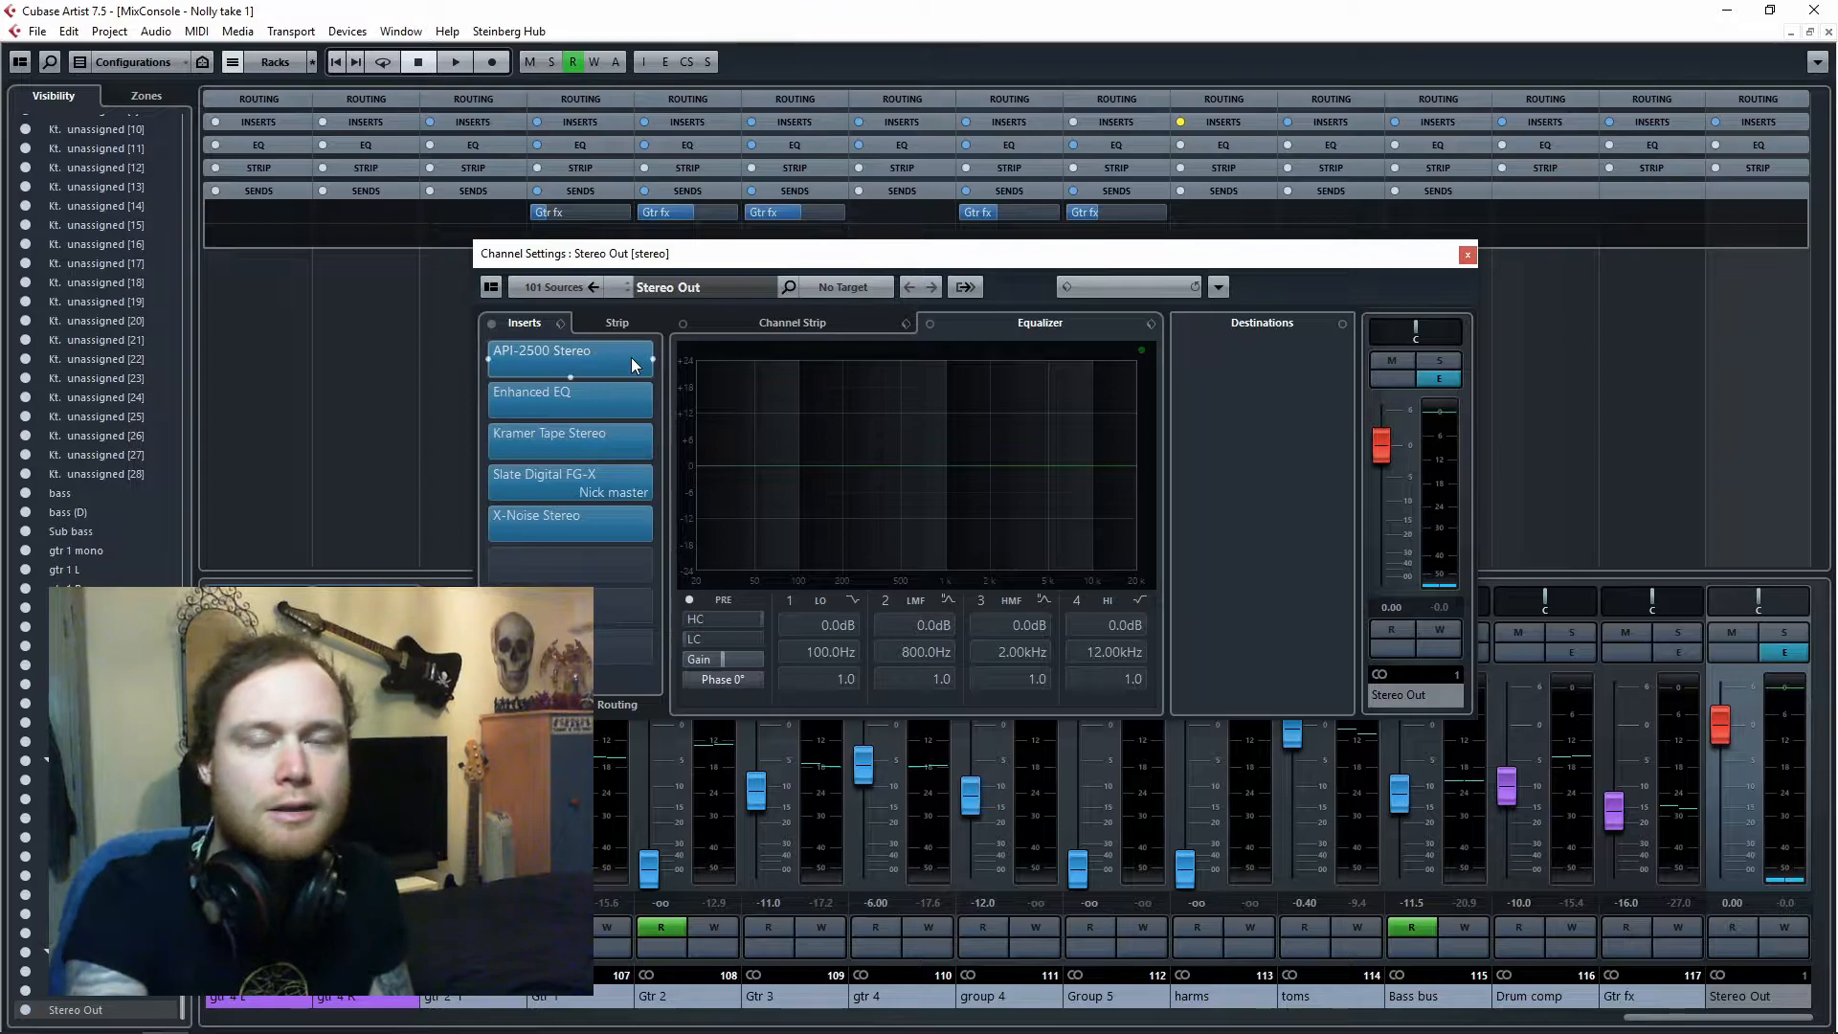
{"action": "key", "text": "space"}
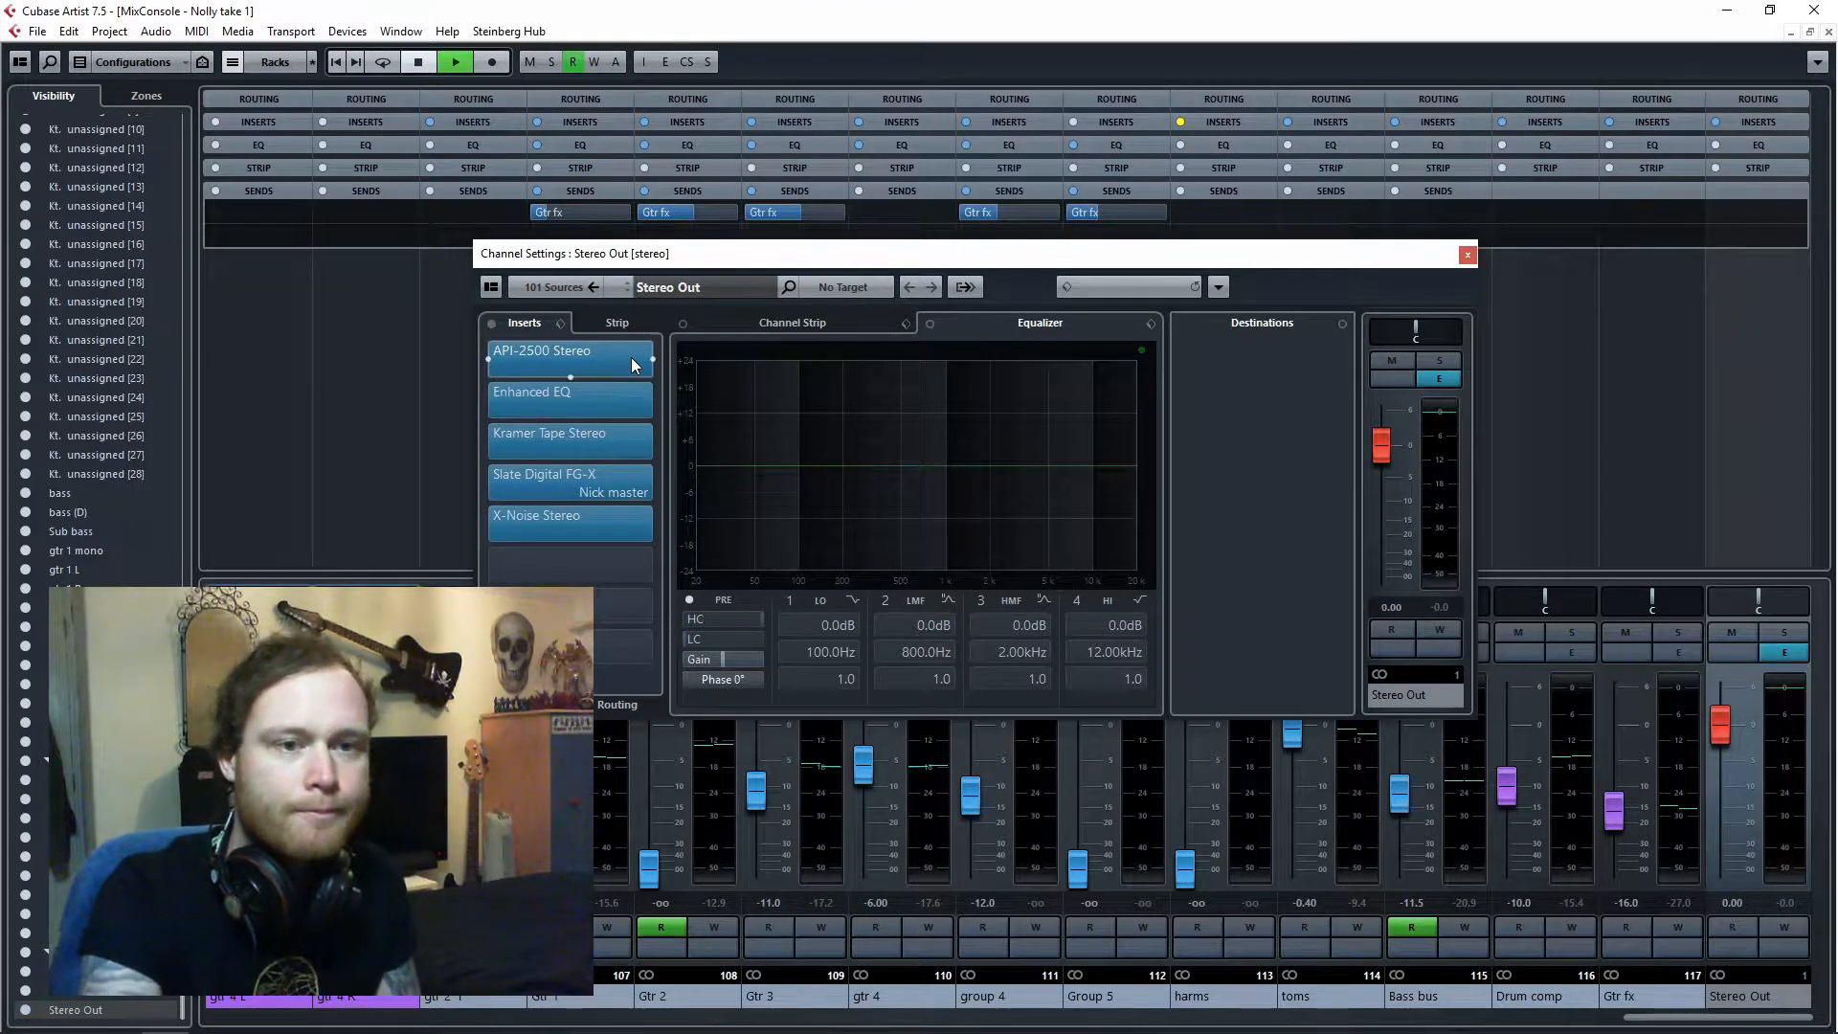
{"action": "left_click", "coordinate": [492, 324]}
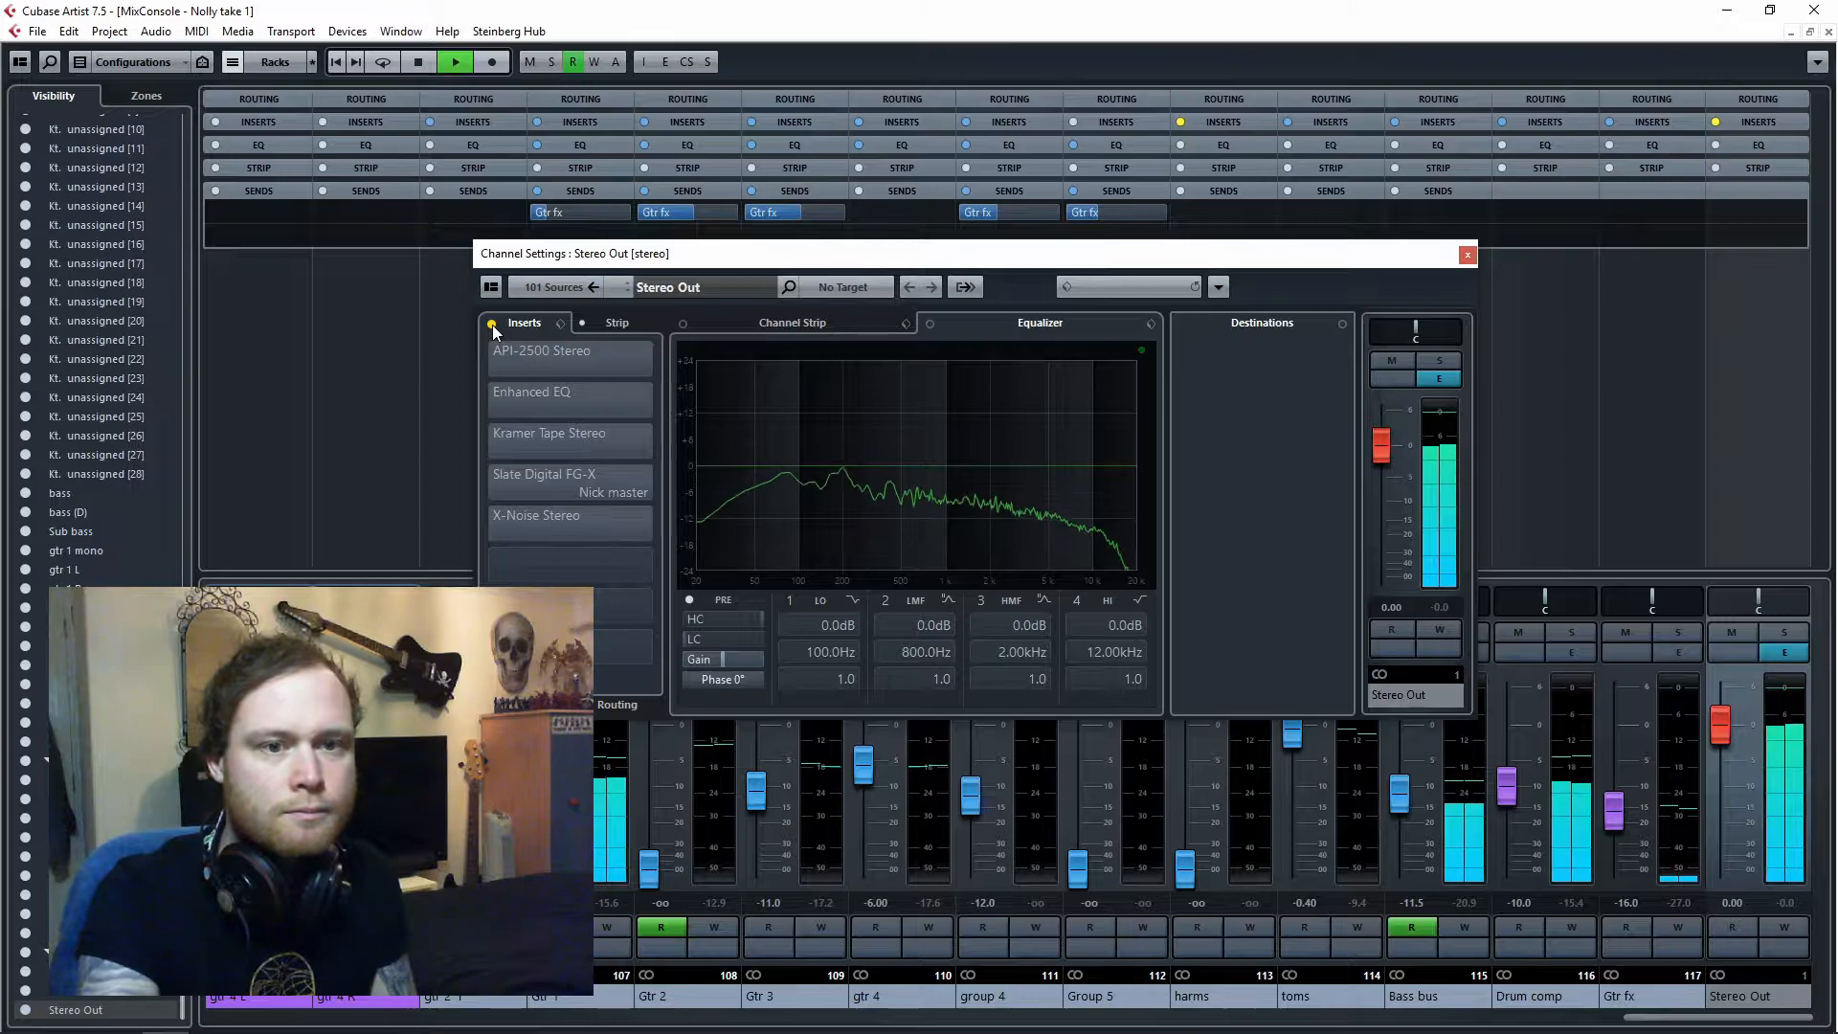
{"action": "left_click", "coordinate": [492, 324]}
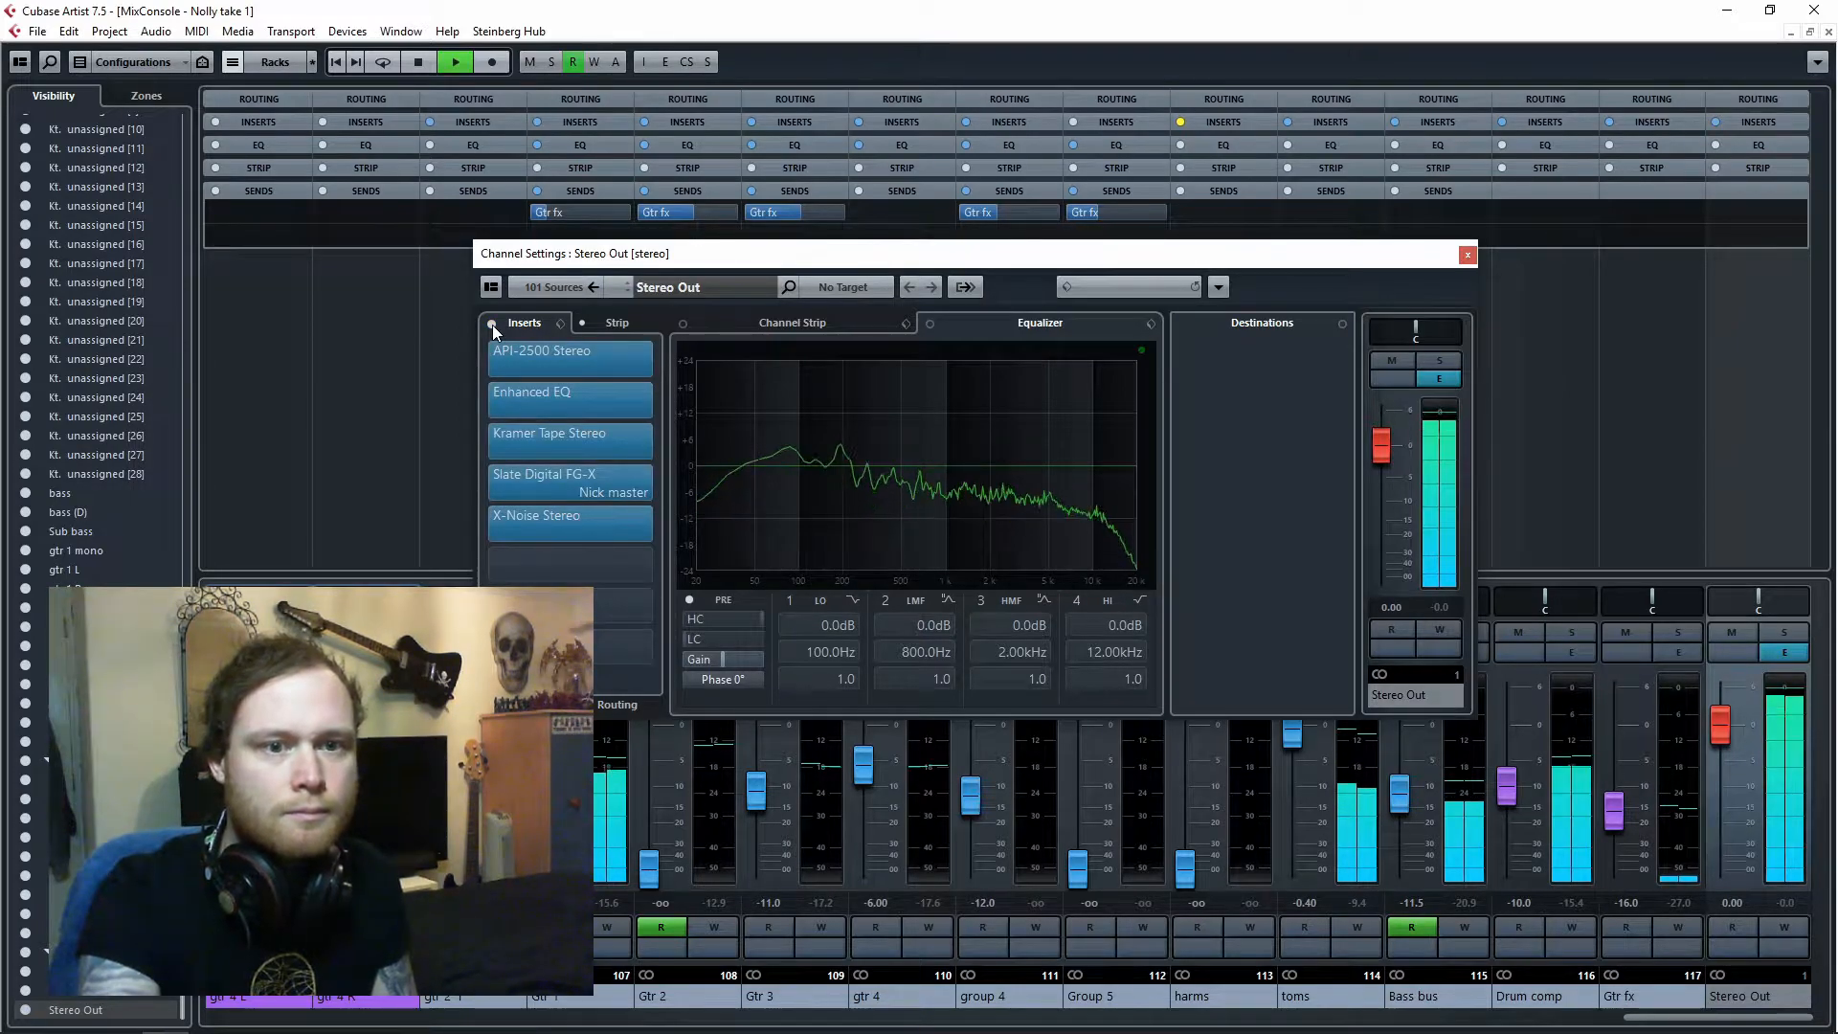
{"action": "key", "text": "space"}
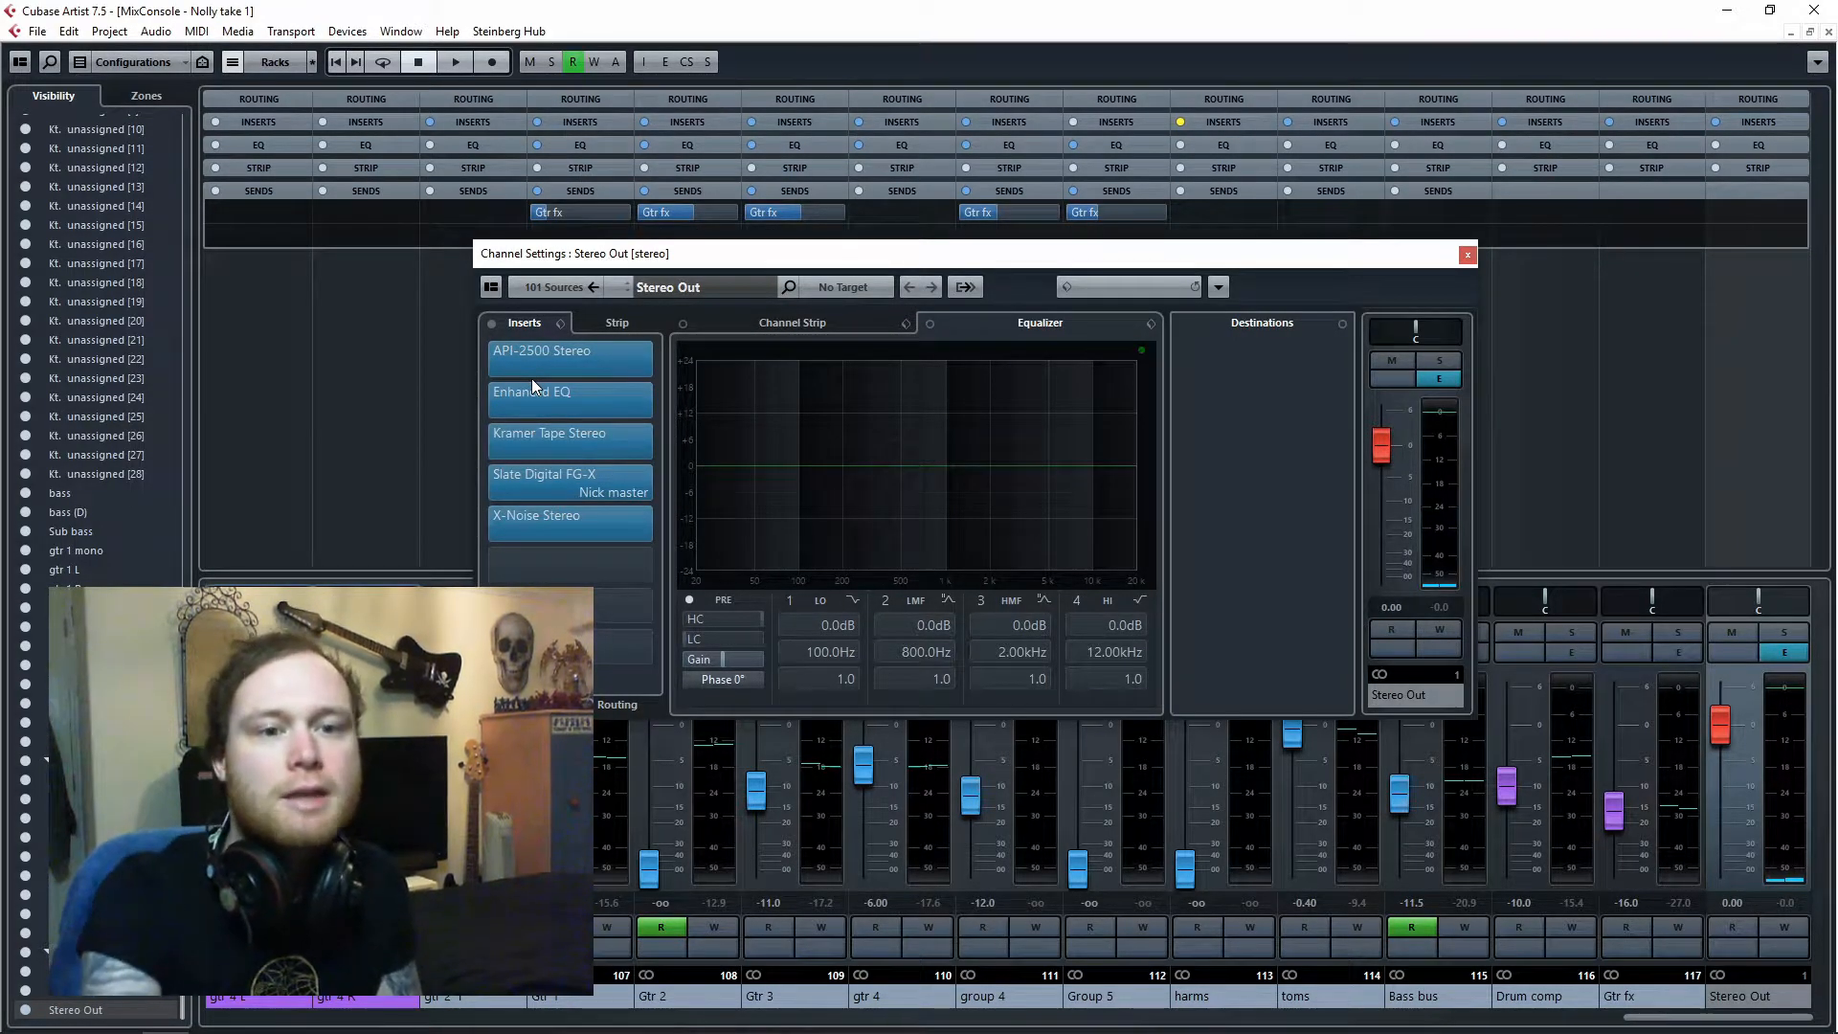
Bypass every Stereo Out insert except API-2500 Stereo, comparing playback with and without that compressor and reviewing its settings.
{"action": "left_click", "coordinate": [491, 325]}
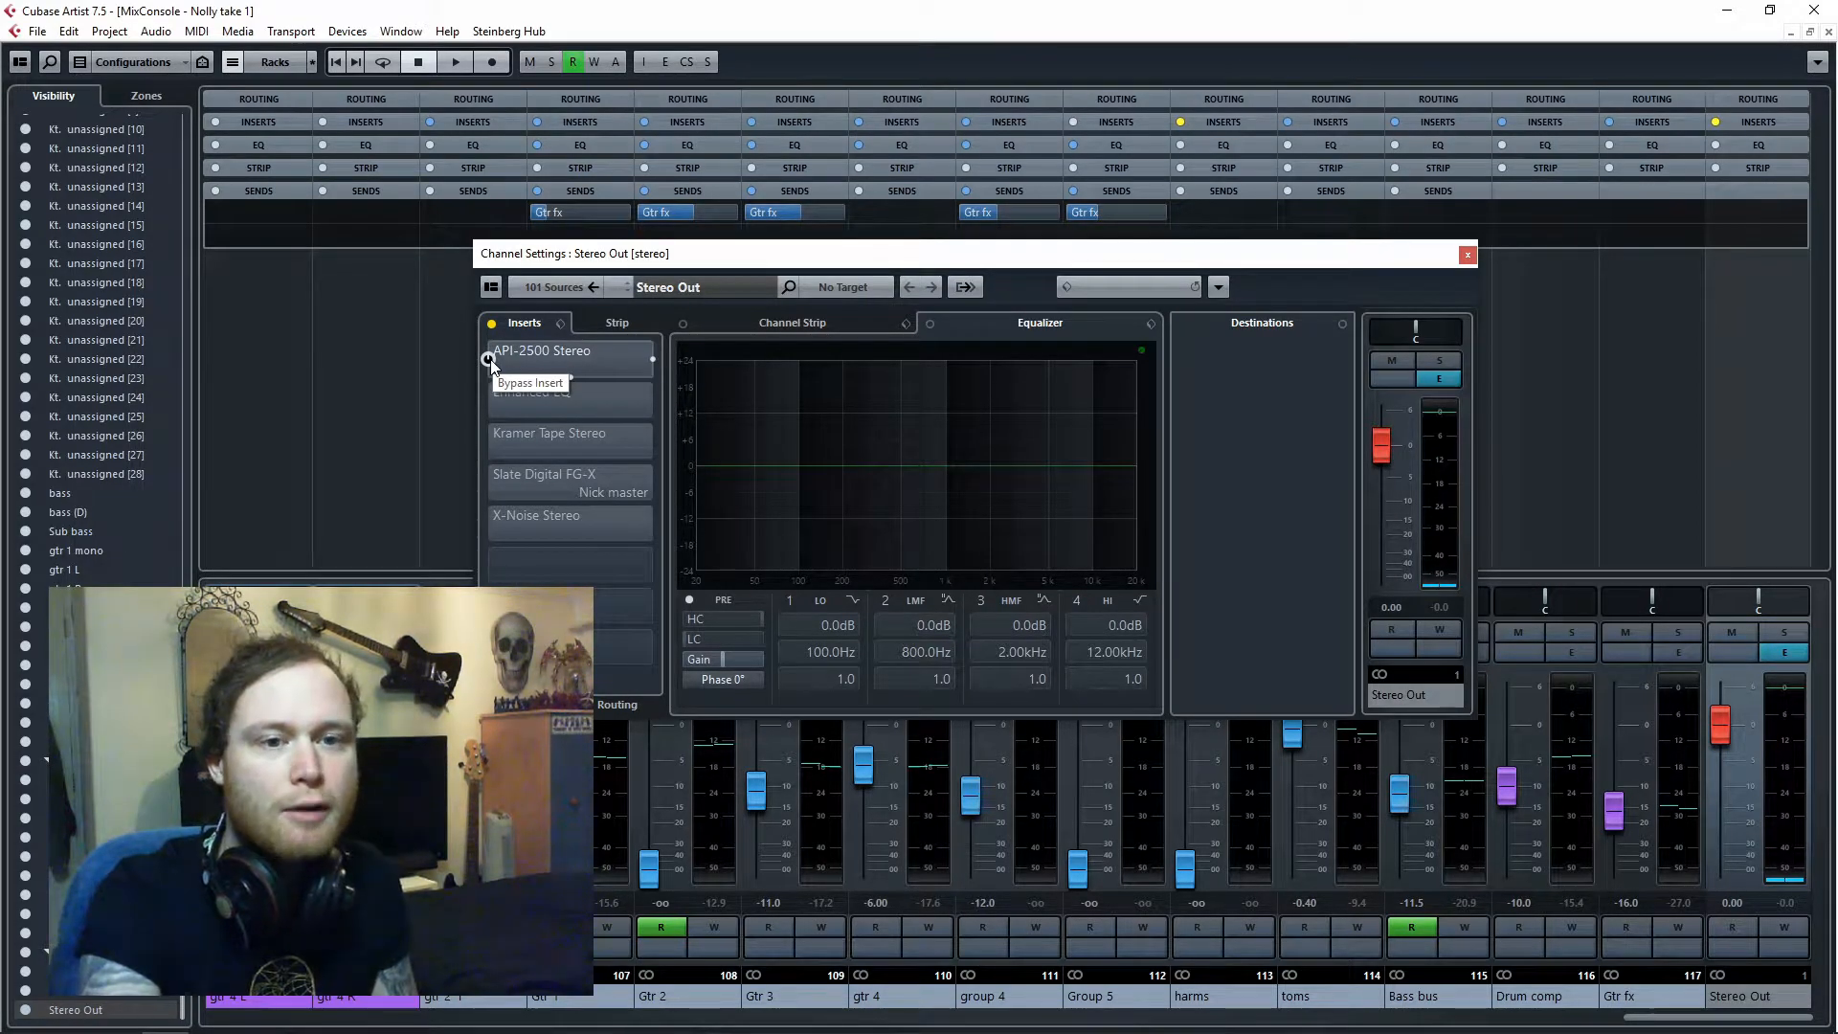
{"action": "key", "text": "space"}
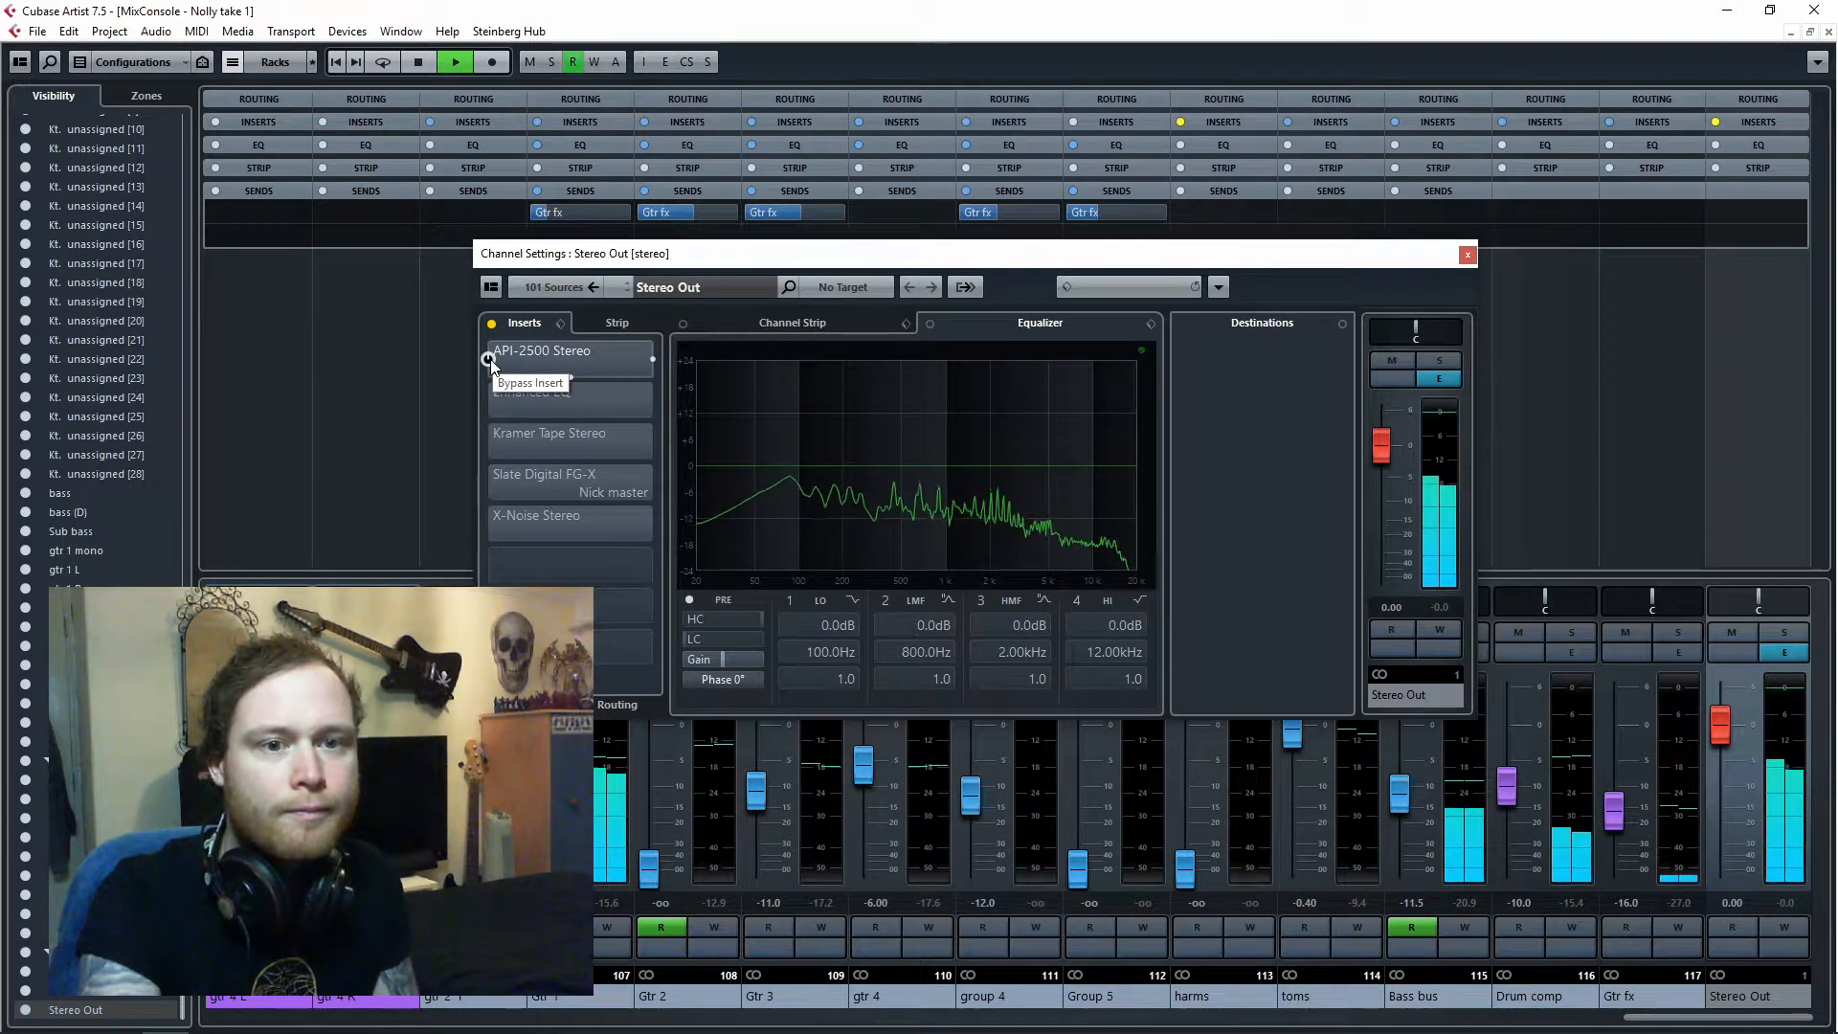
{"action": "left_click", "coordinate": [488, 360]}
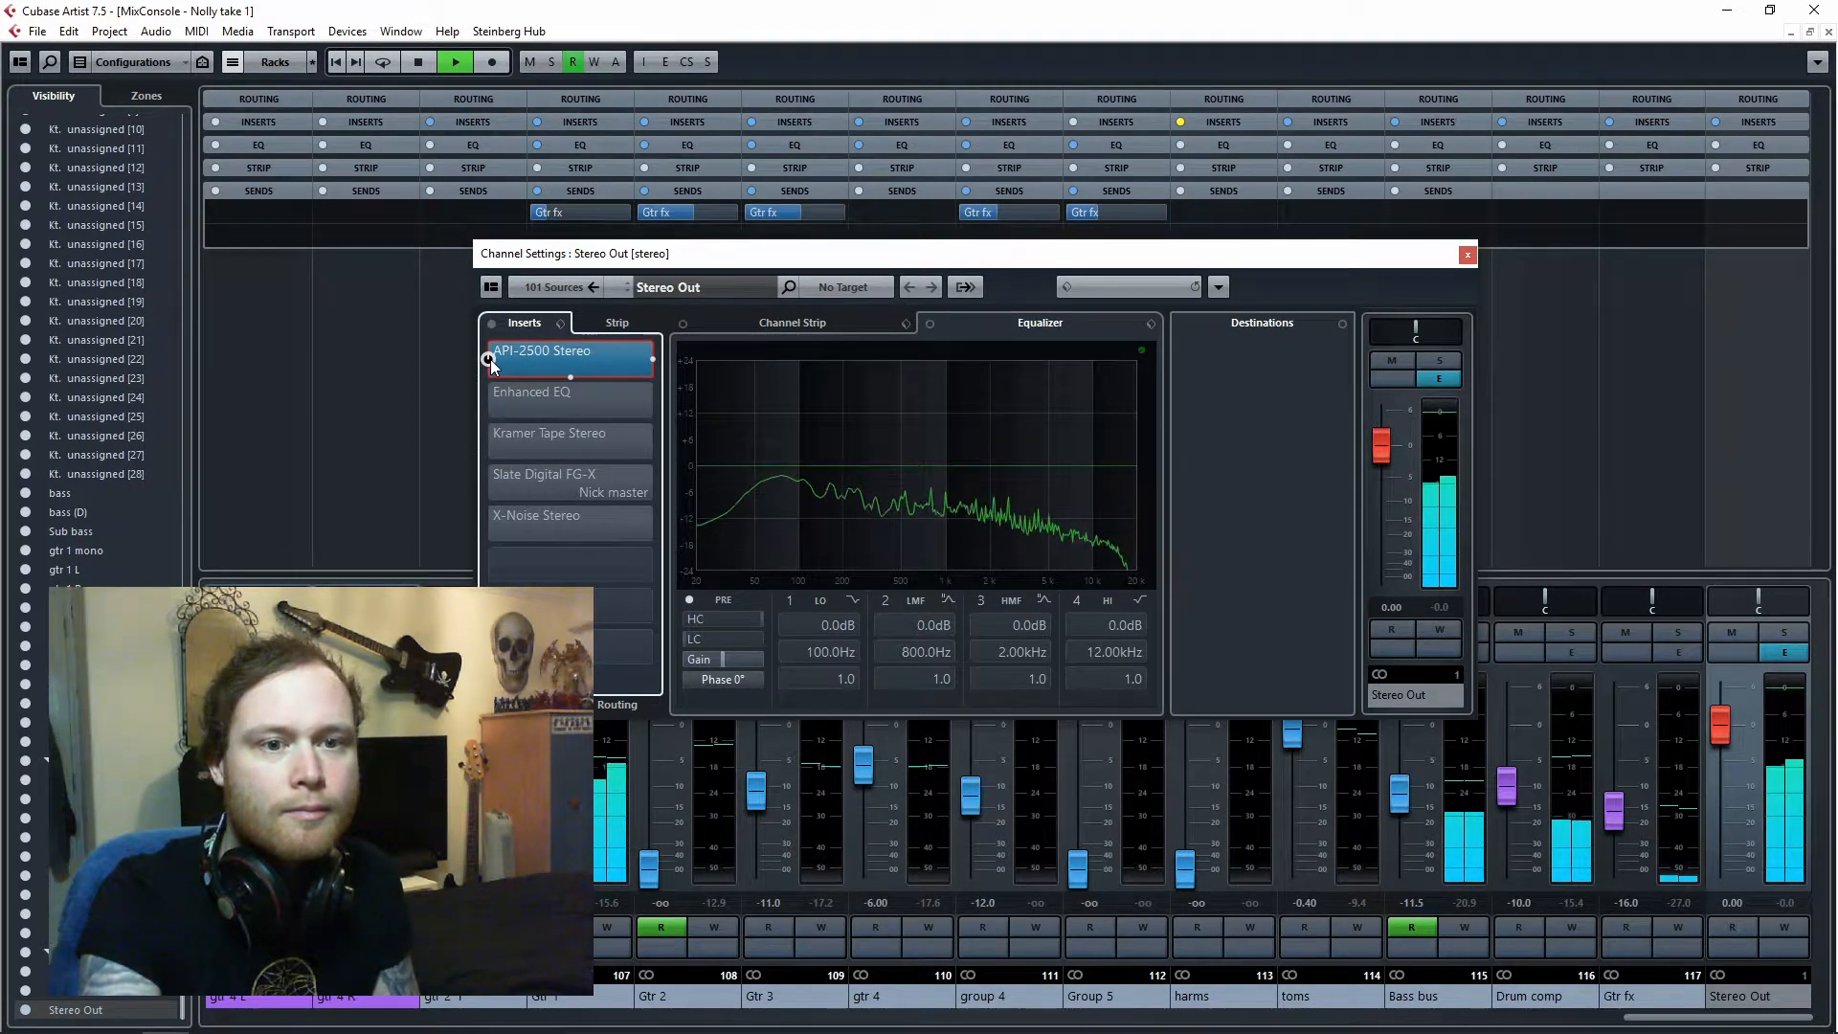
{"action": "left_click", "coordinate": [488, 360]}
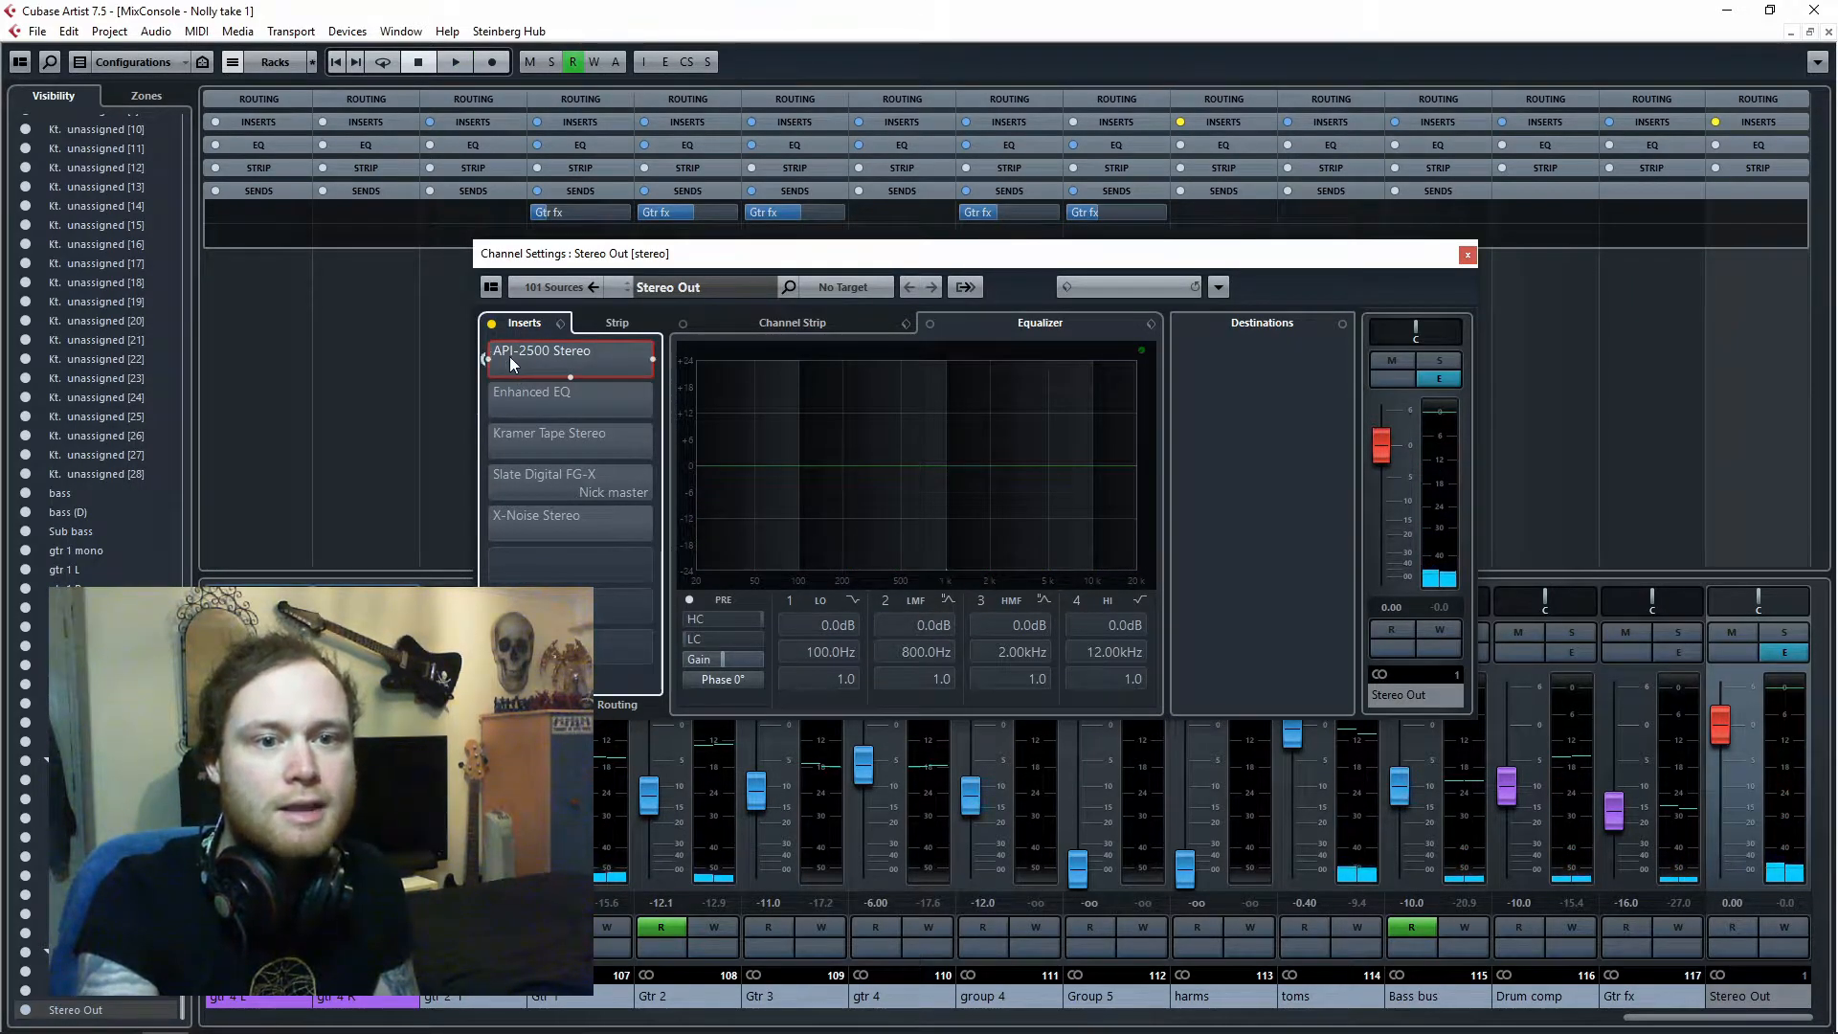
{"action": "left_click", "coordinate": [530, 364]}
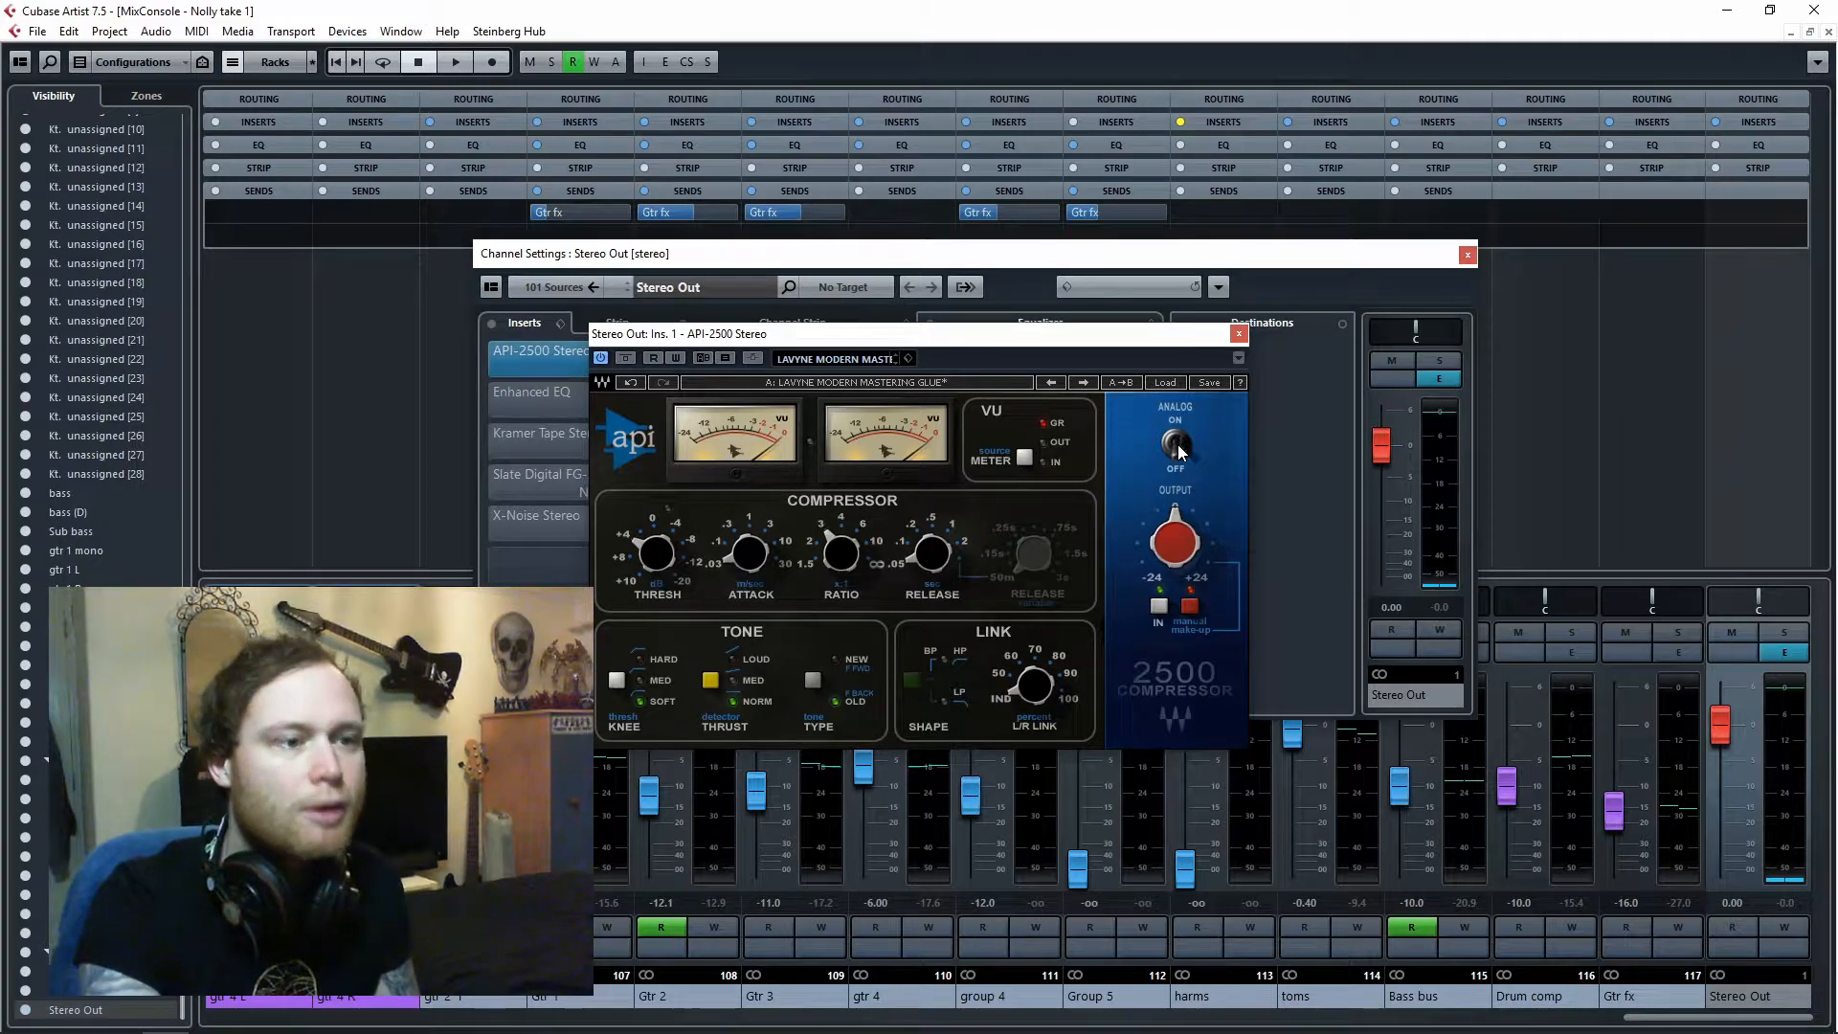
{"action": "left_click", "coordinate": [1239, 333]}
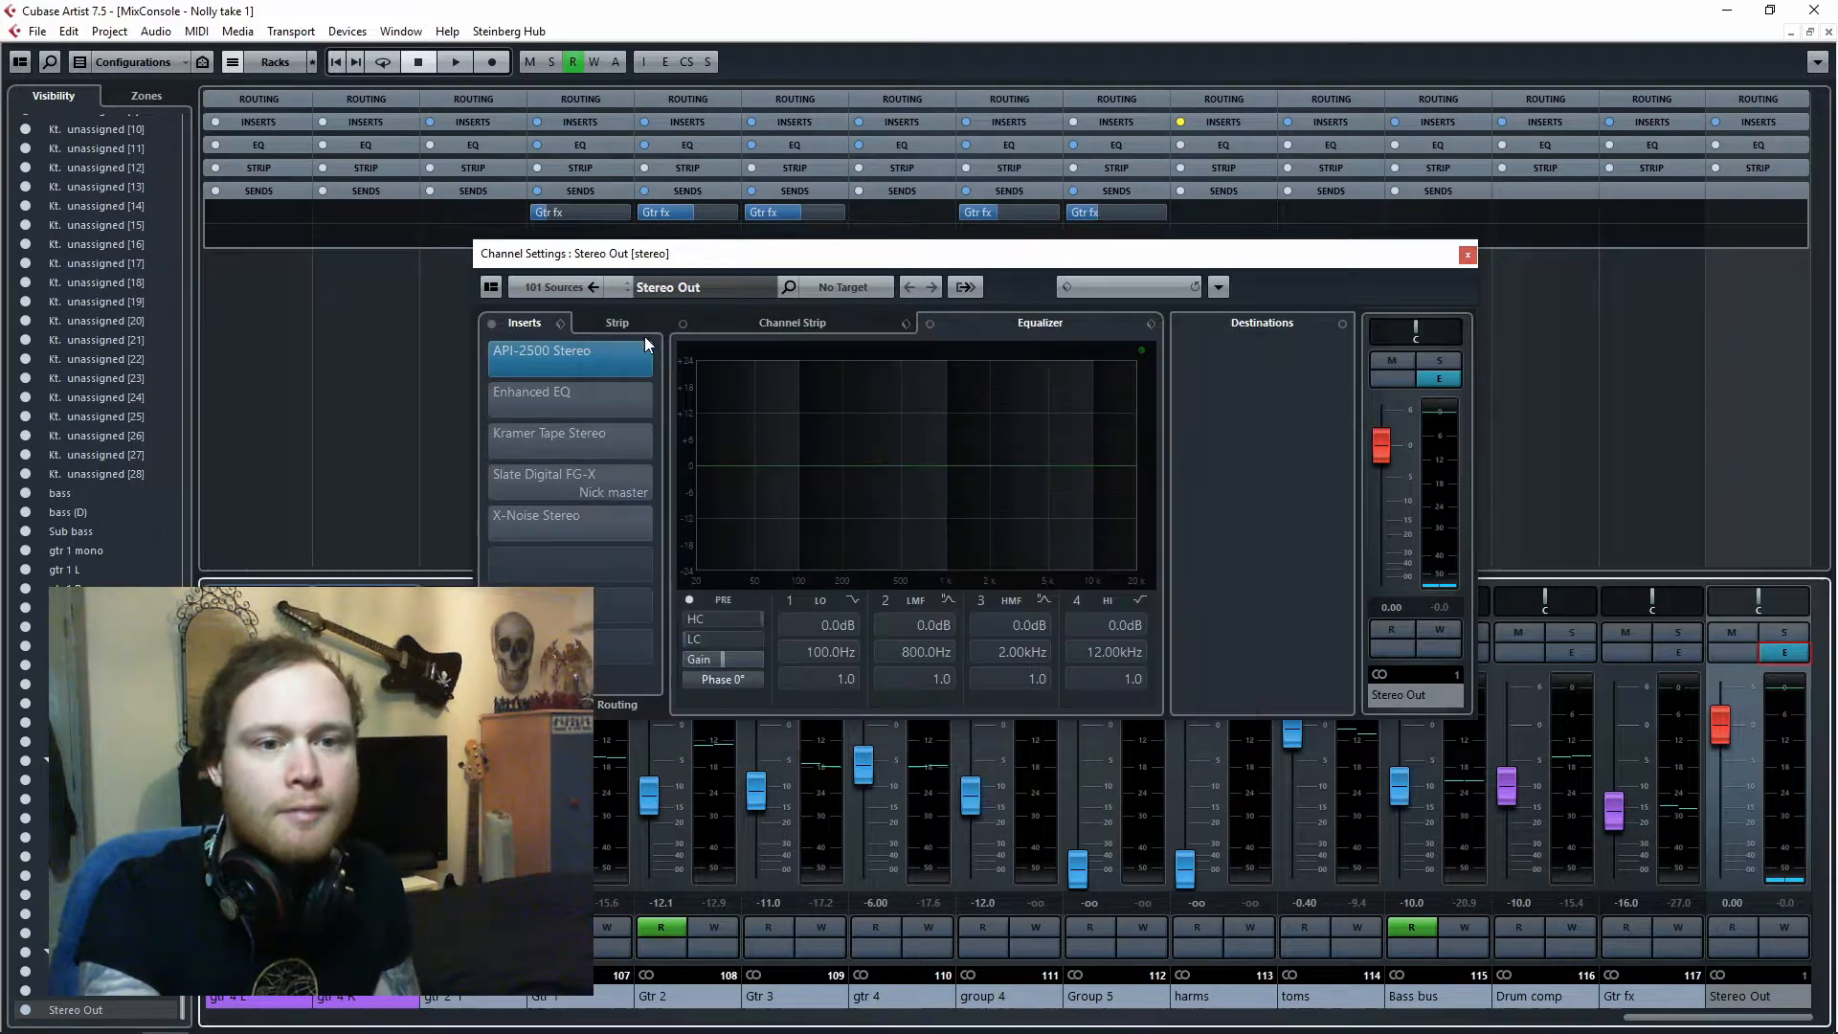
Activate the Enhanced EQ insert on Stereo Out, compare it bypassed and active during playback, and review its settings.
{"action": "left_click", "coordinate": [489, 401]}
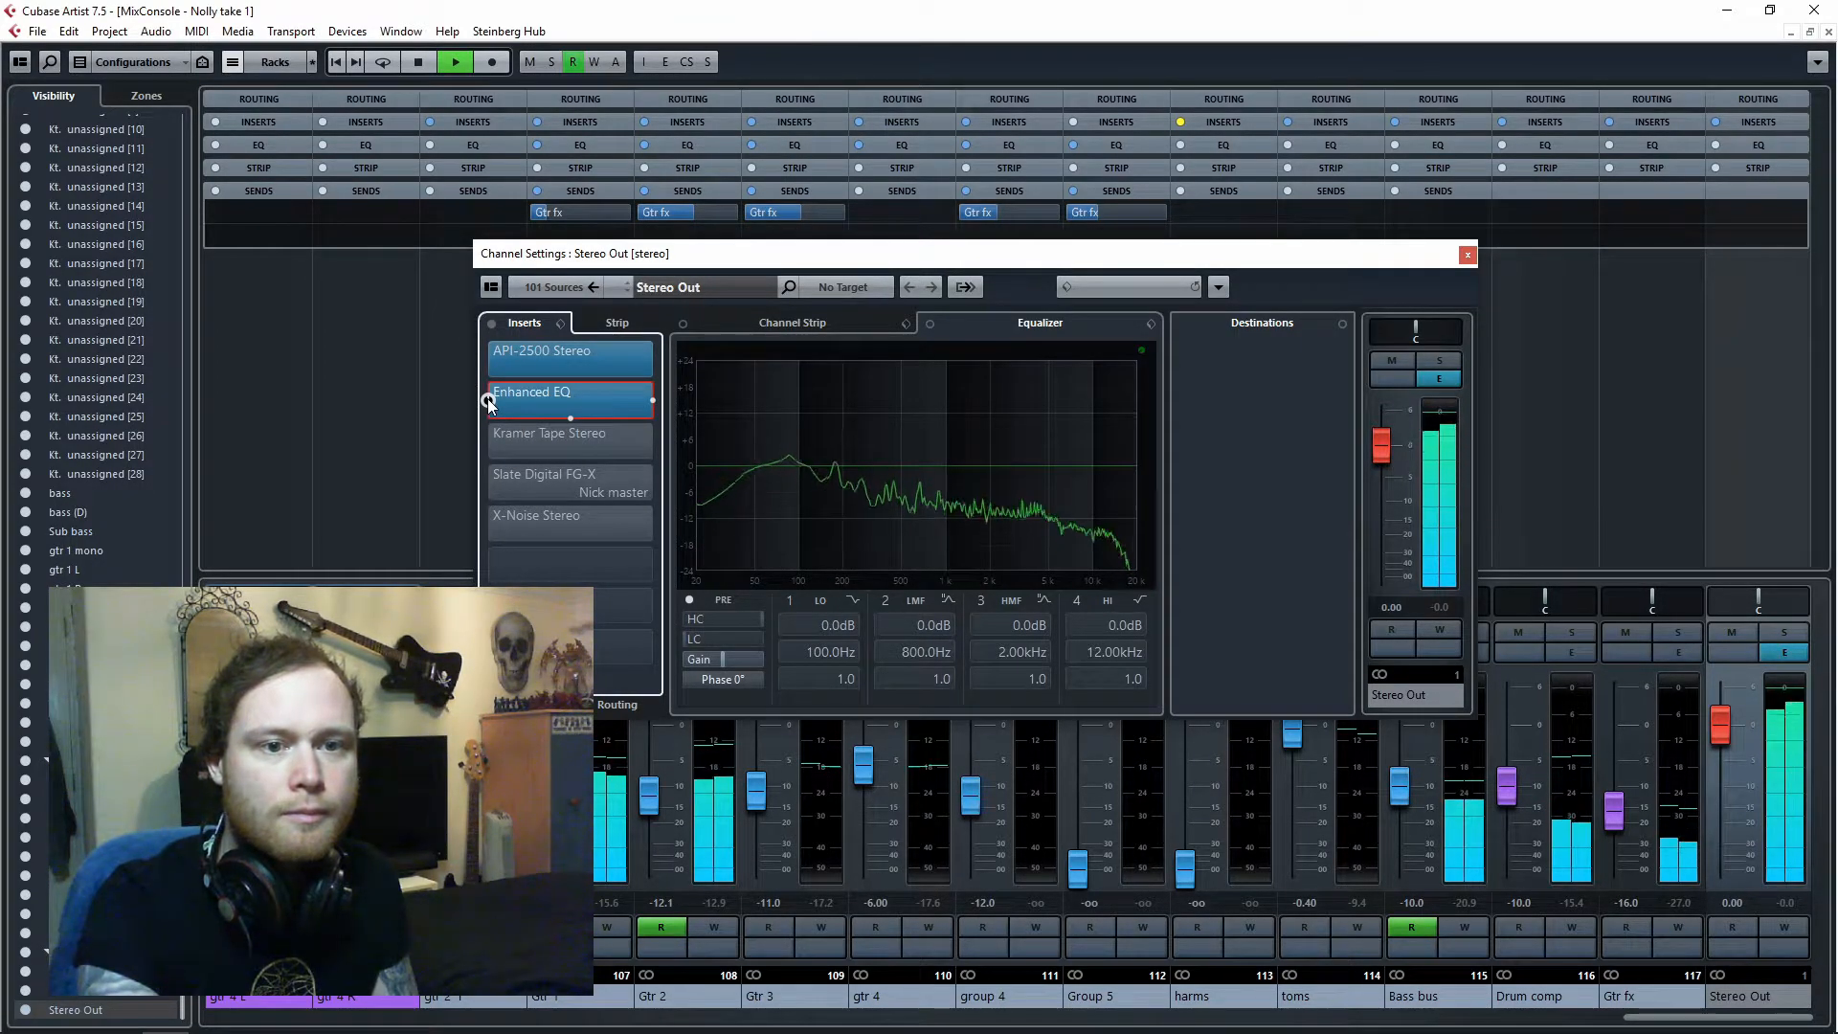
{"action": "left_click", "coordinate": [520, 402]}
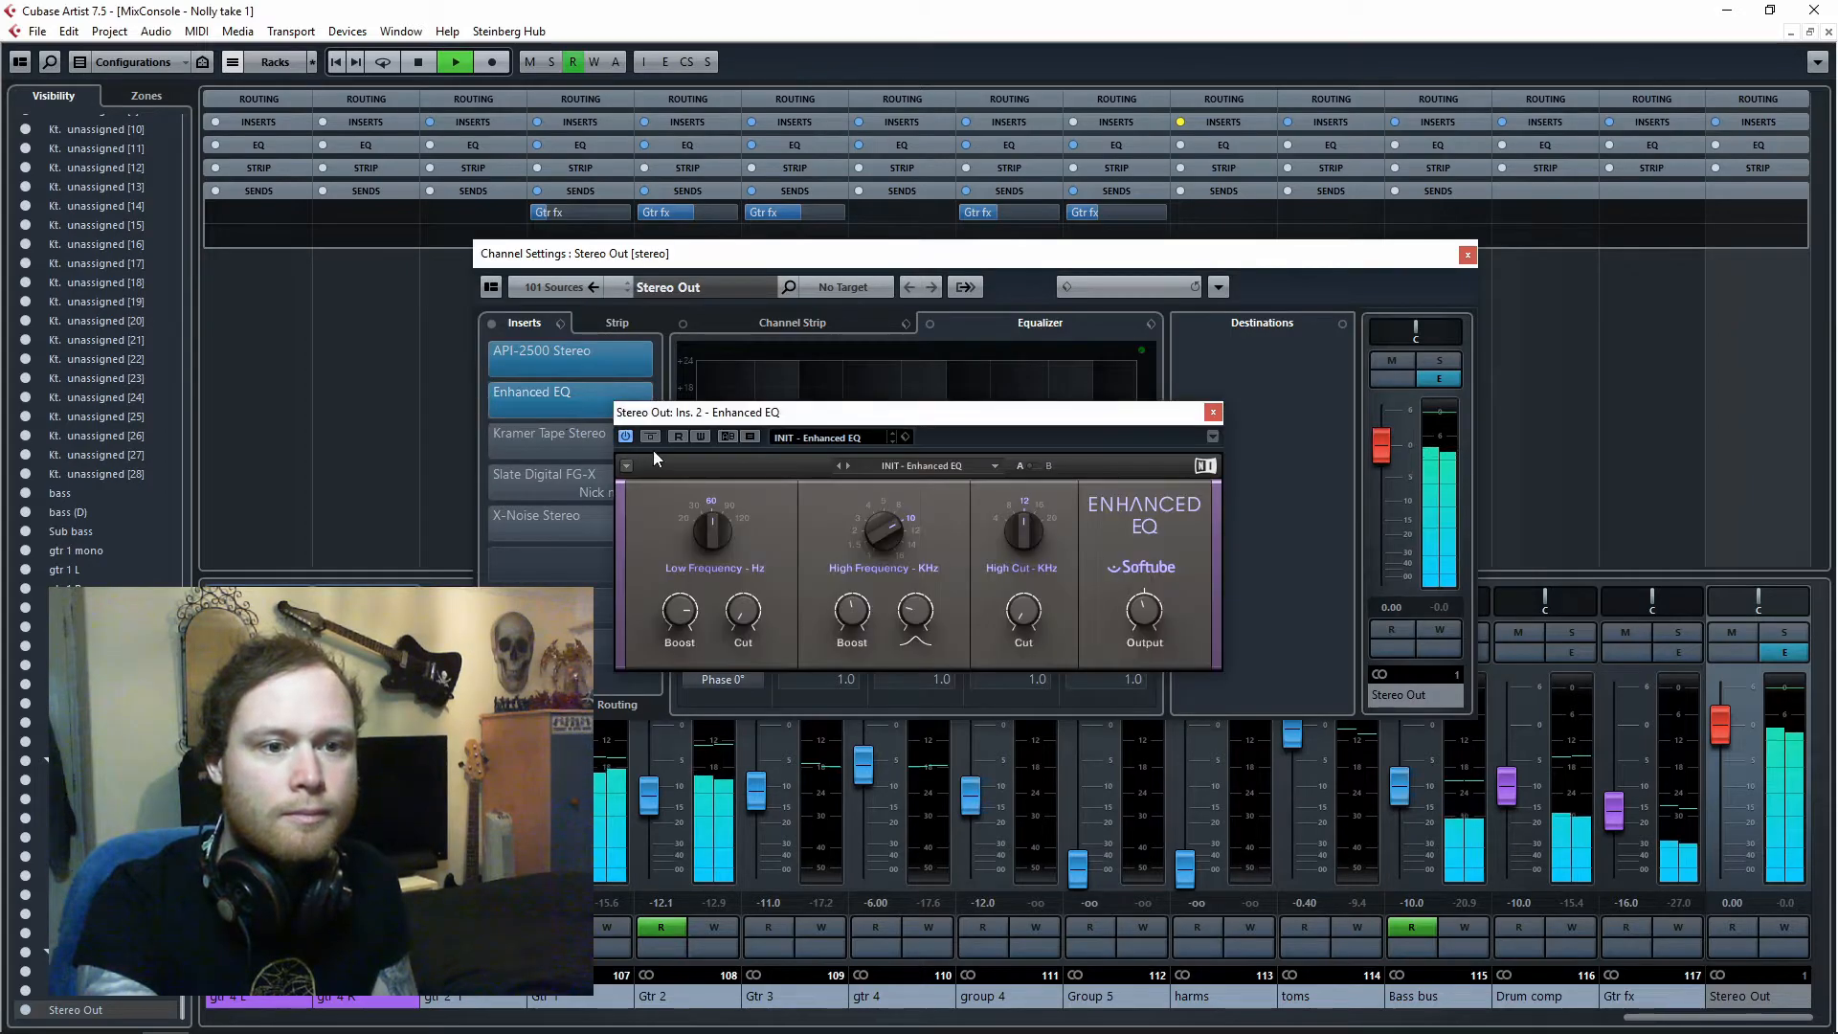
{"action": "left_click", "coordinate": [653, 440]}
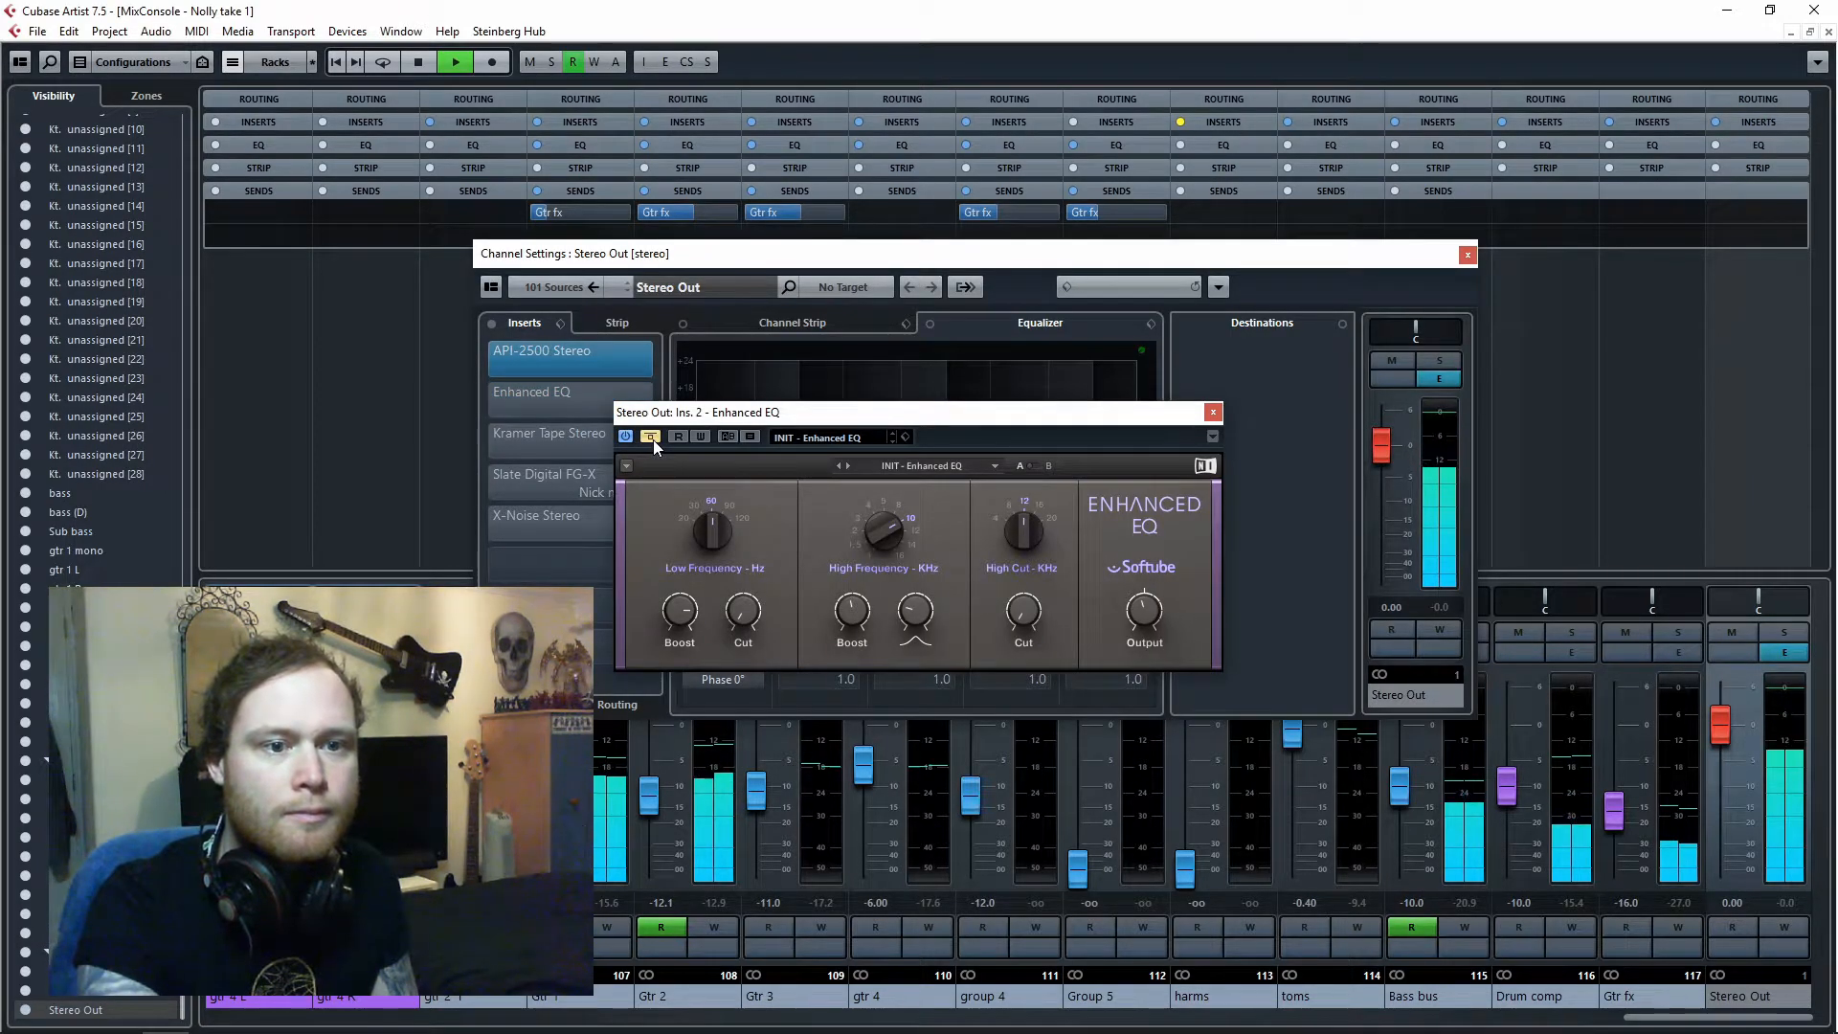
{"action": "left_click", "coordinate": [652, 439]}
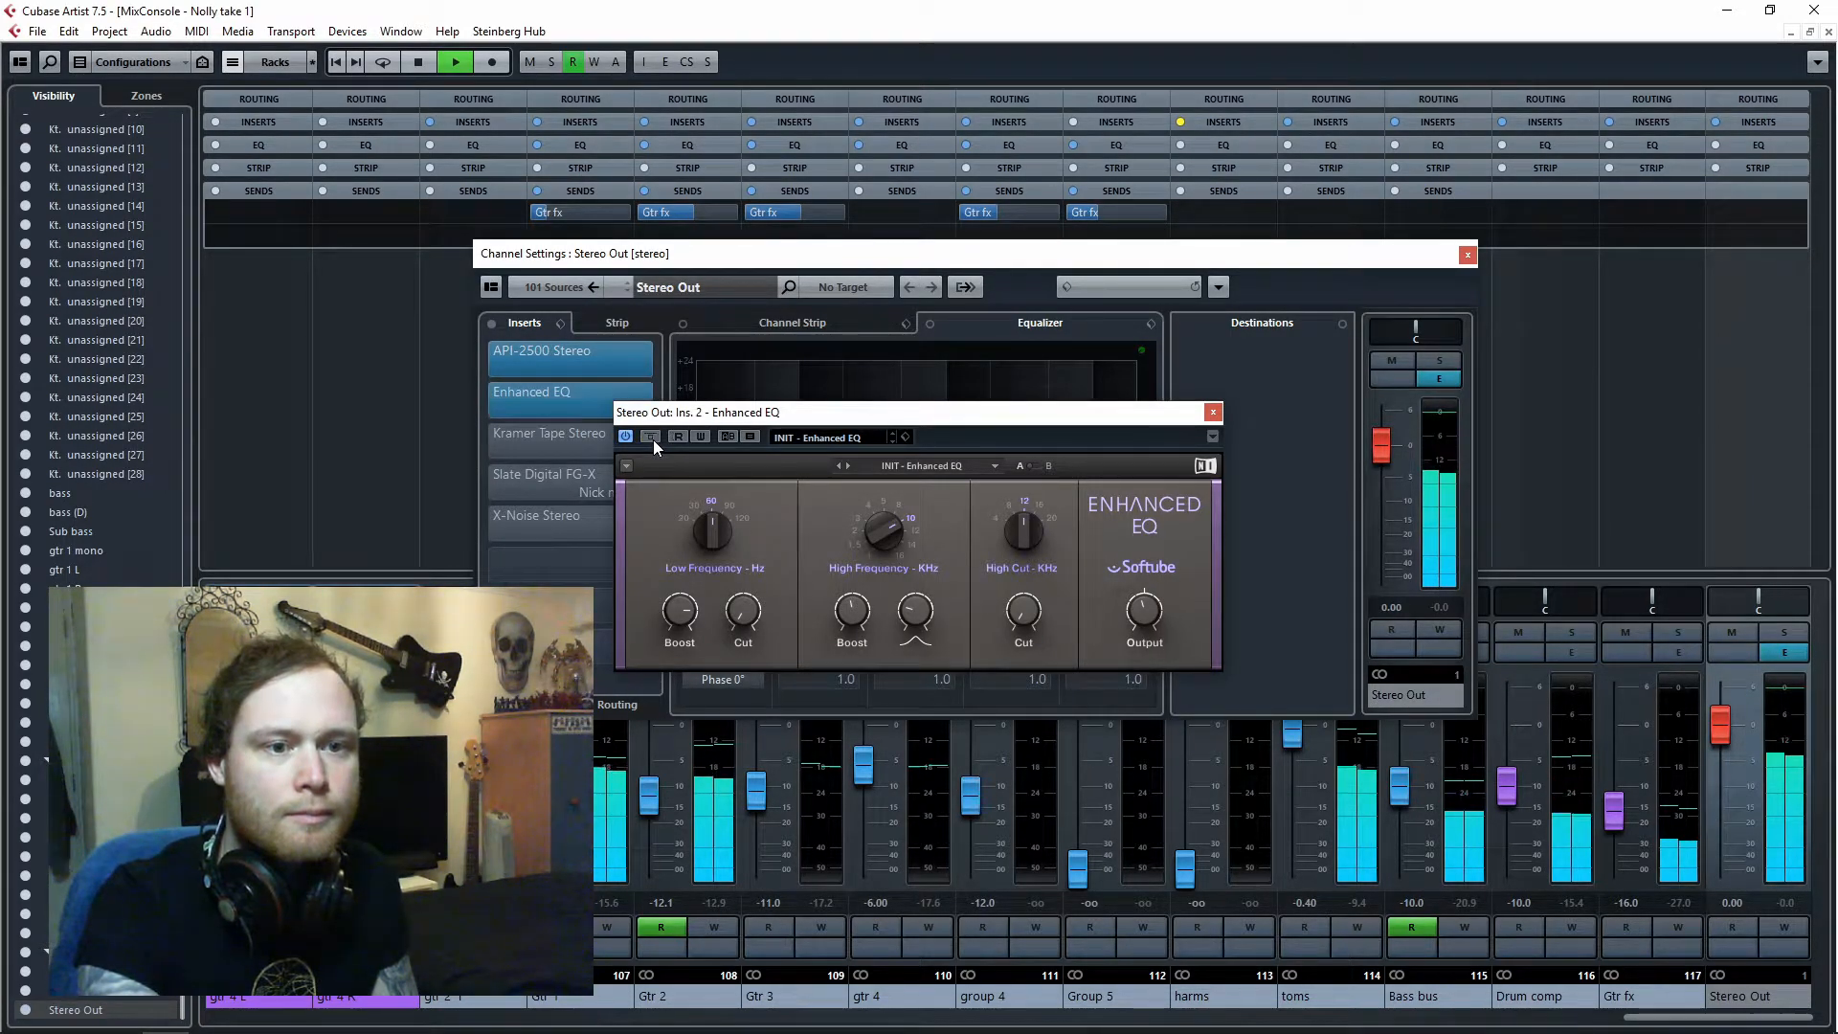
{"action": "key", "text": "space"}
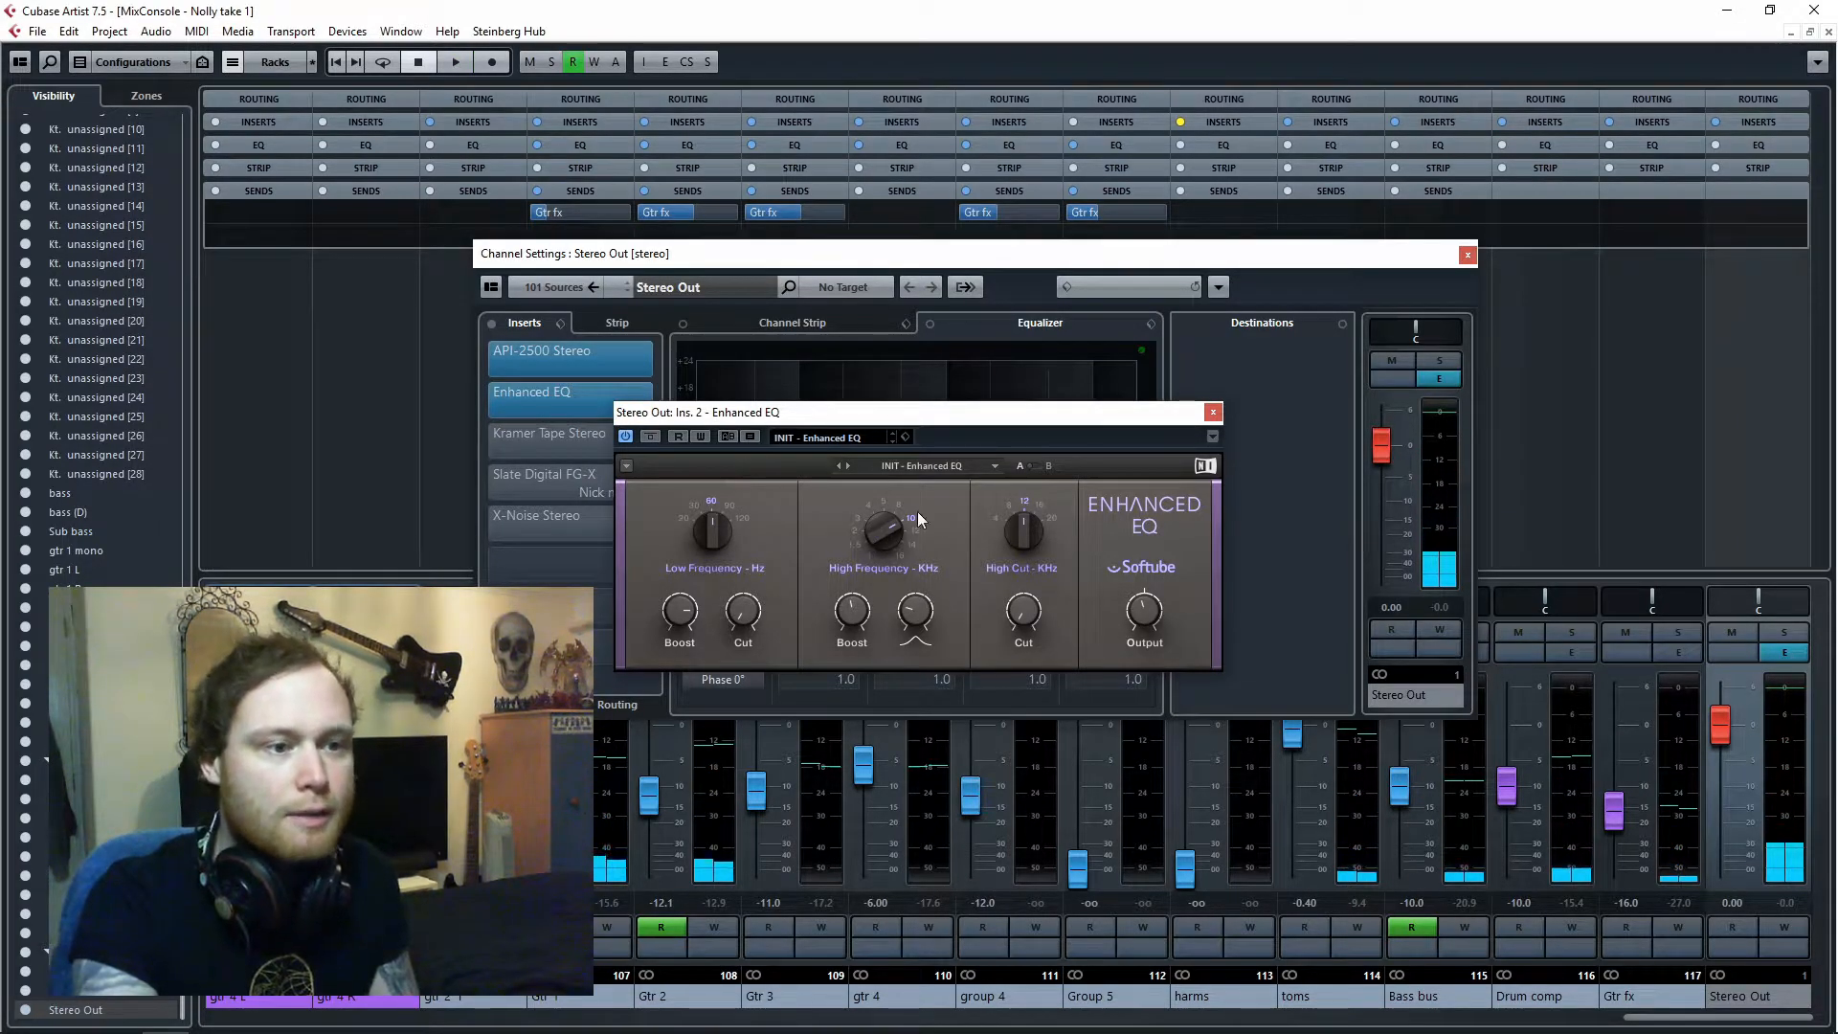
{"action": "mouse_move", "coordinate": [691, 617]}
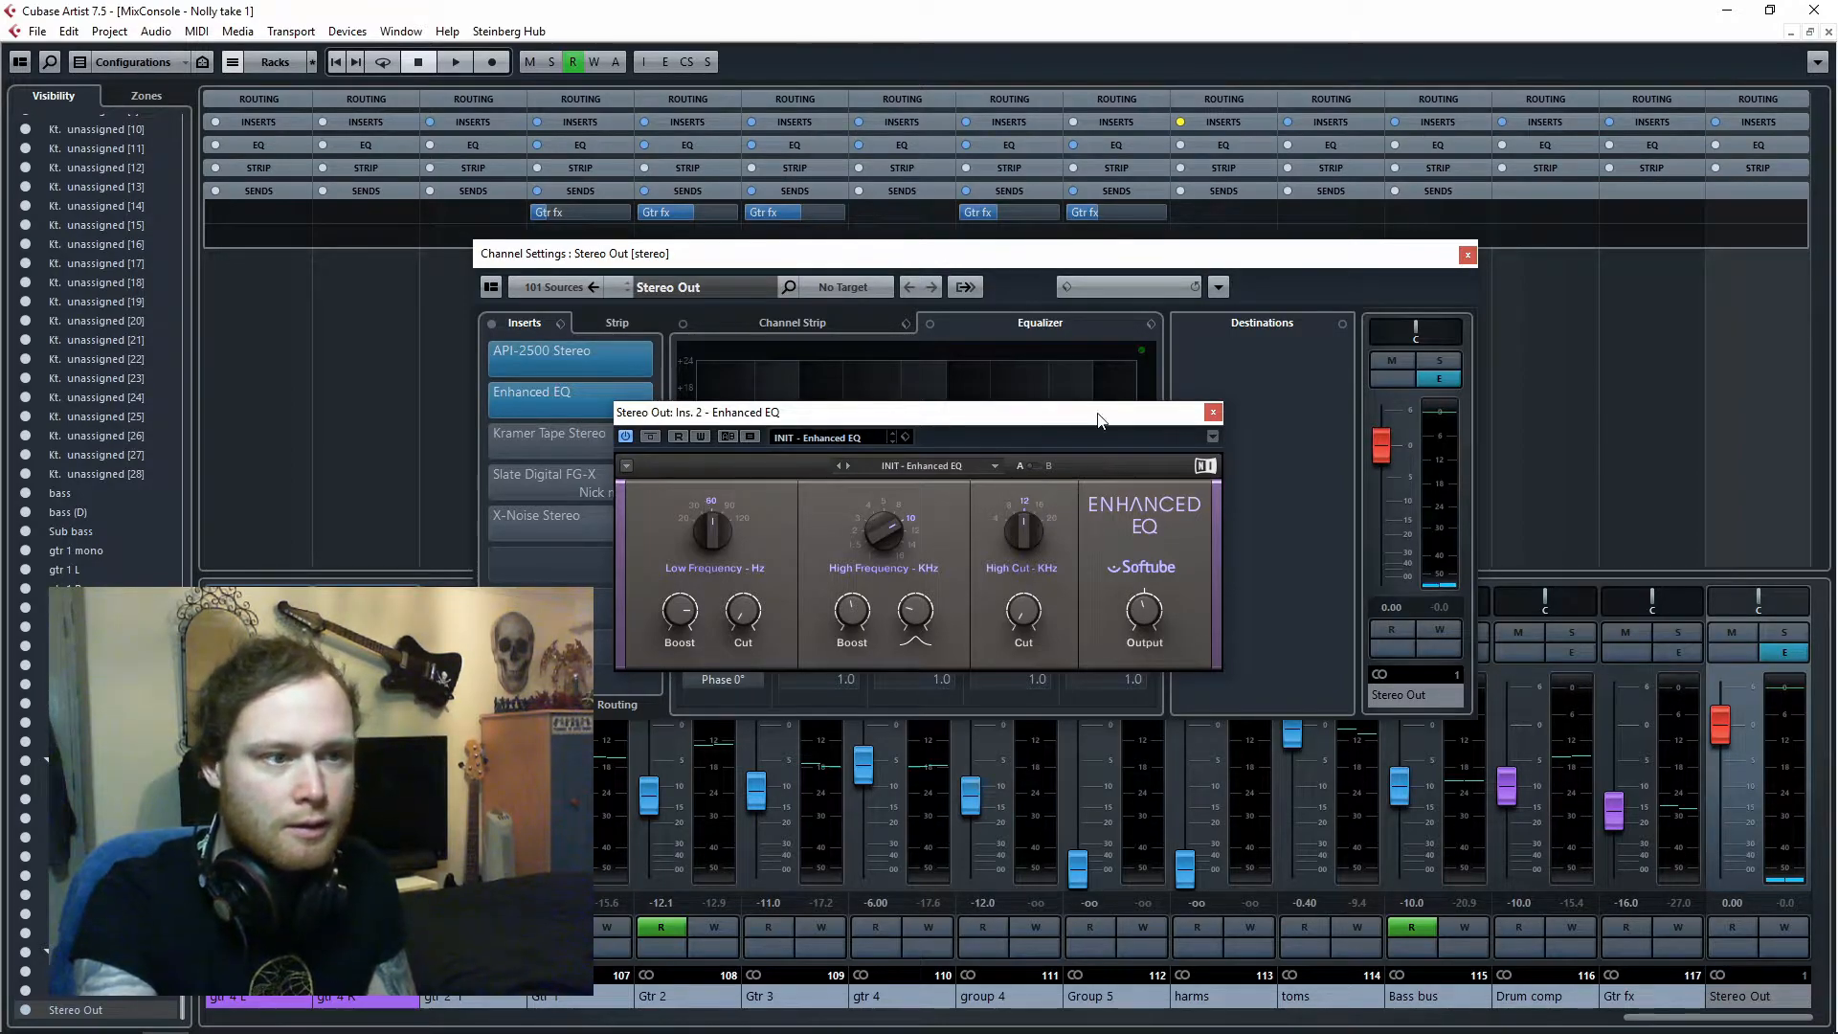
{"action": "left_click", "coordinate": [1213, 413]}
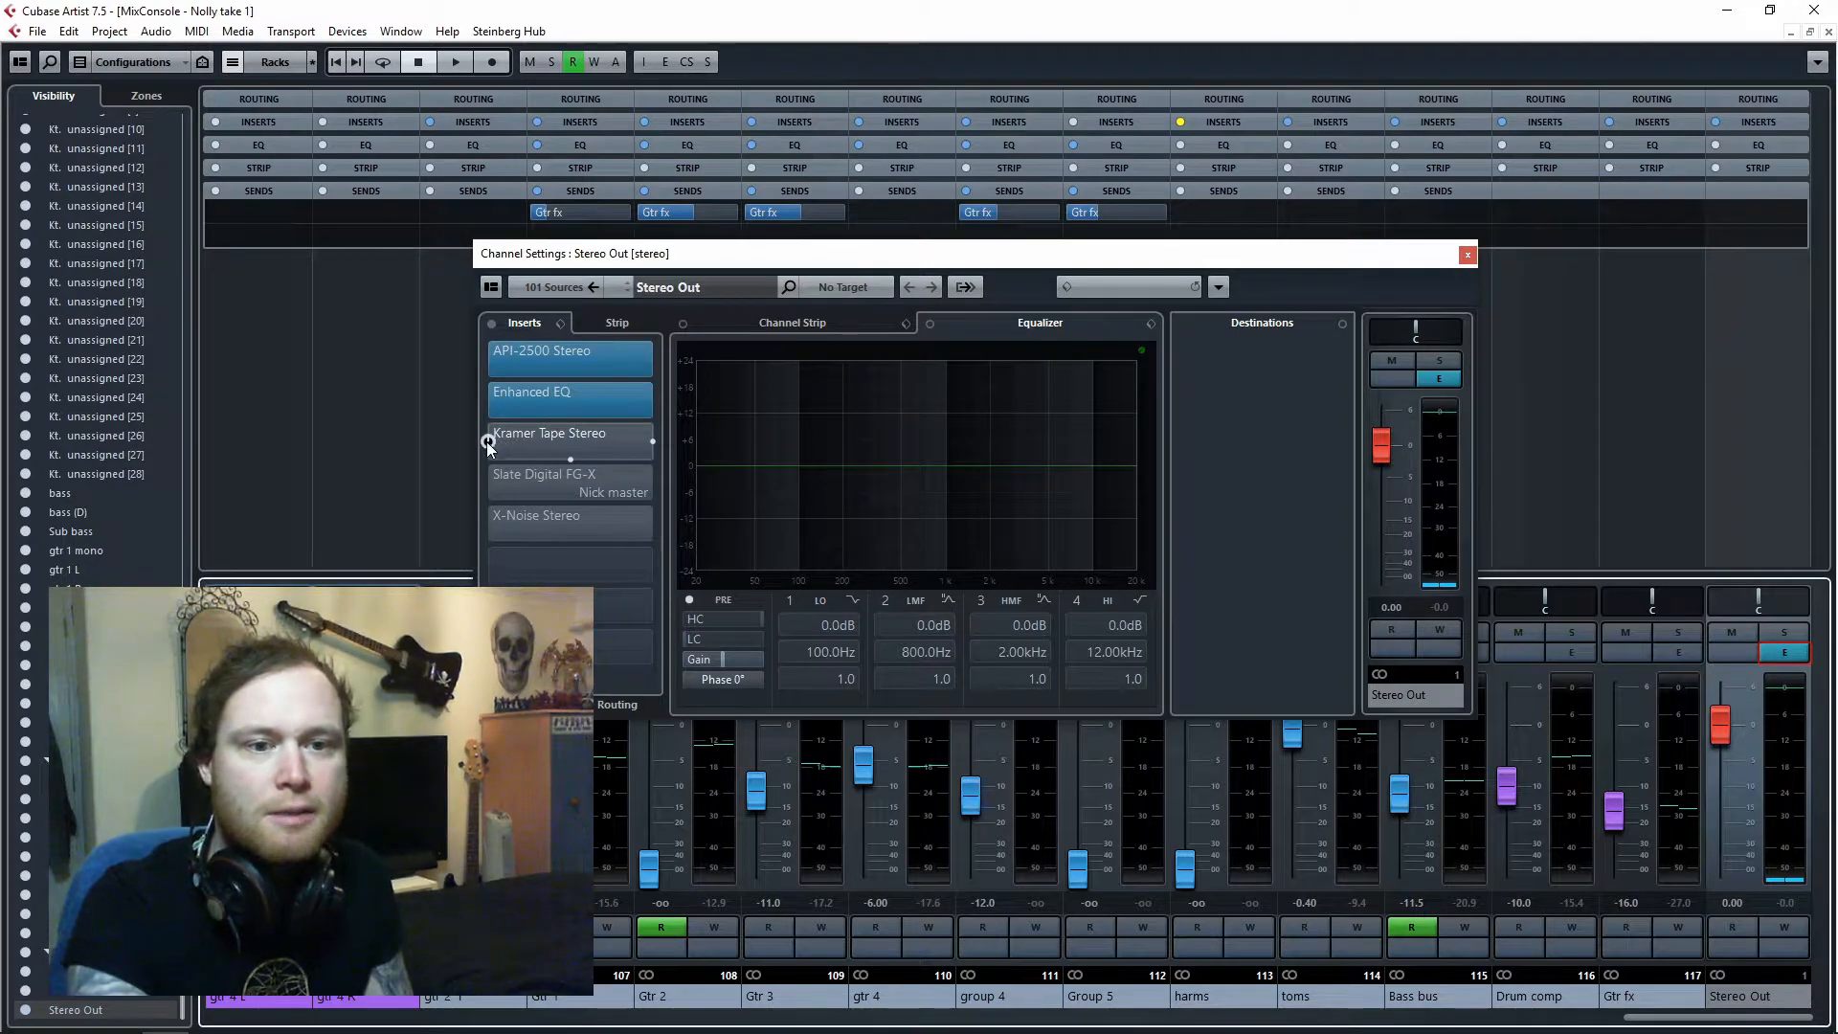
Activate the Kramer Tape Stereo insert on Stereo Out, compare it bypassed and active during playback, and review its settings.
{"action": "key", "text": "space"}
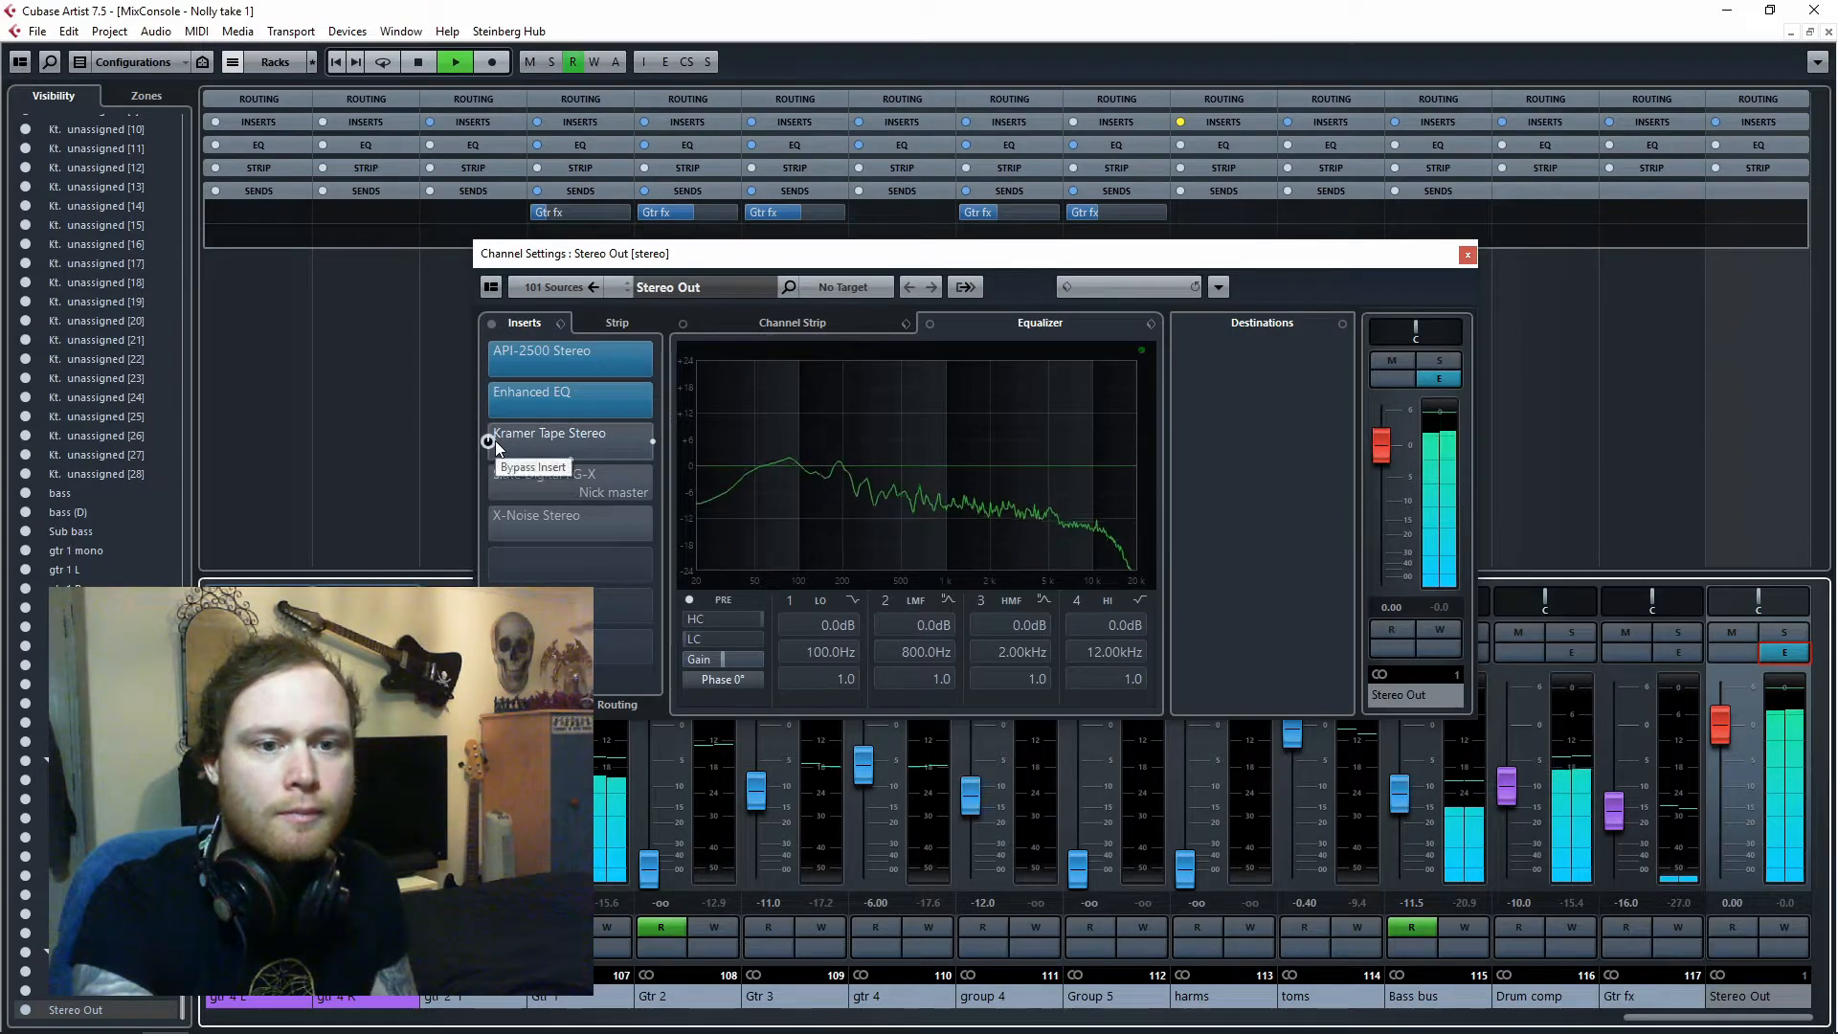
{"action": "key", "text": "space"}
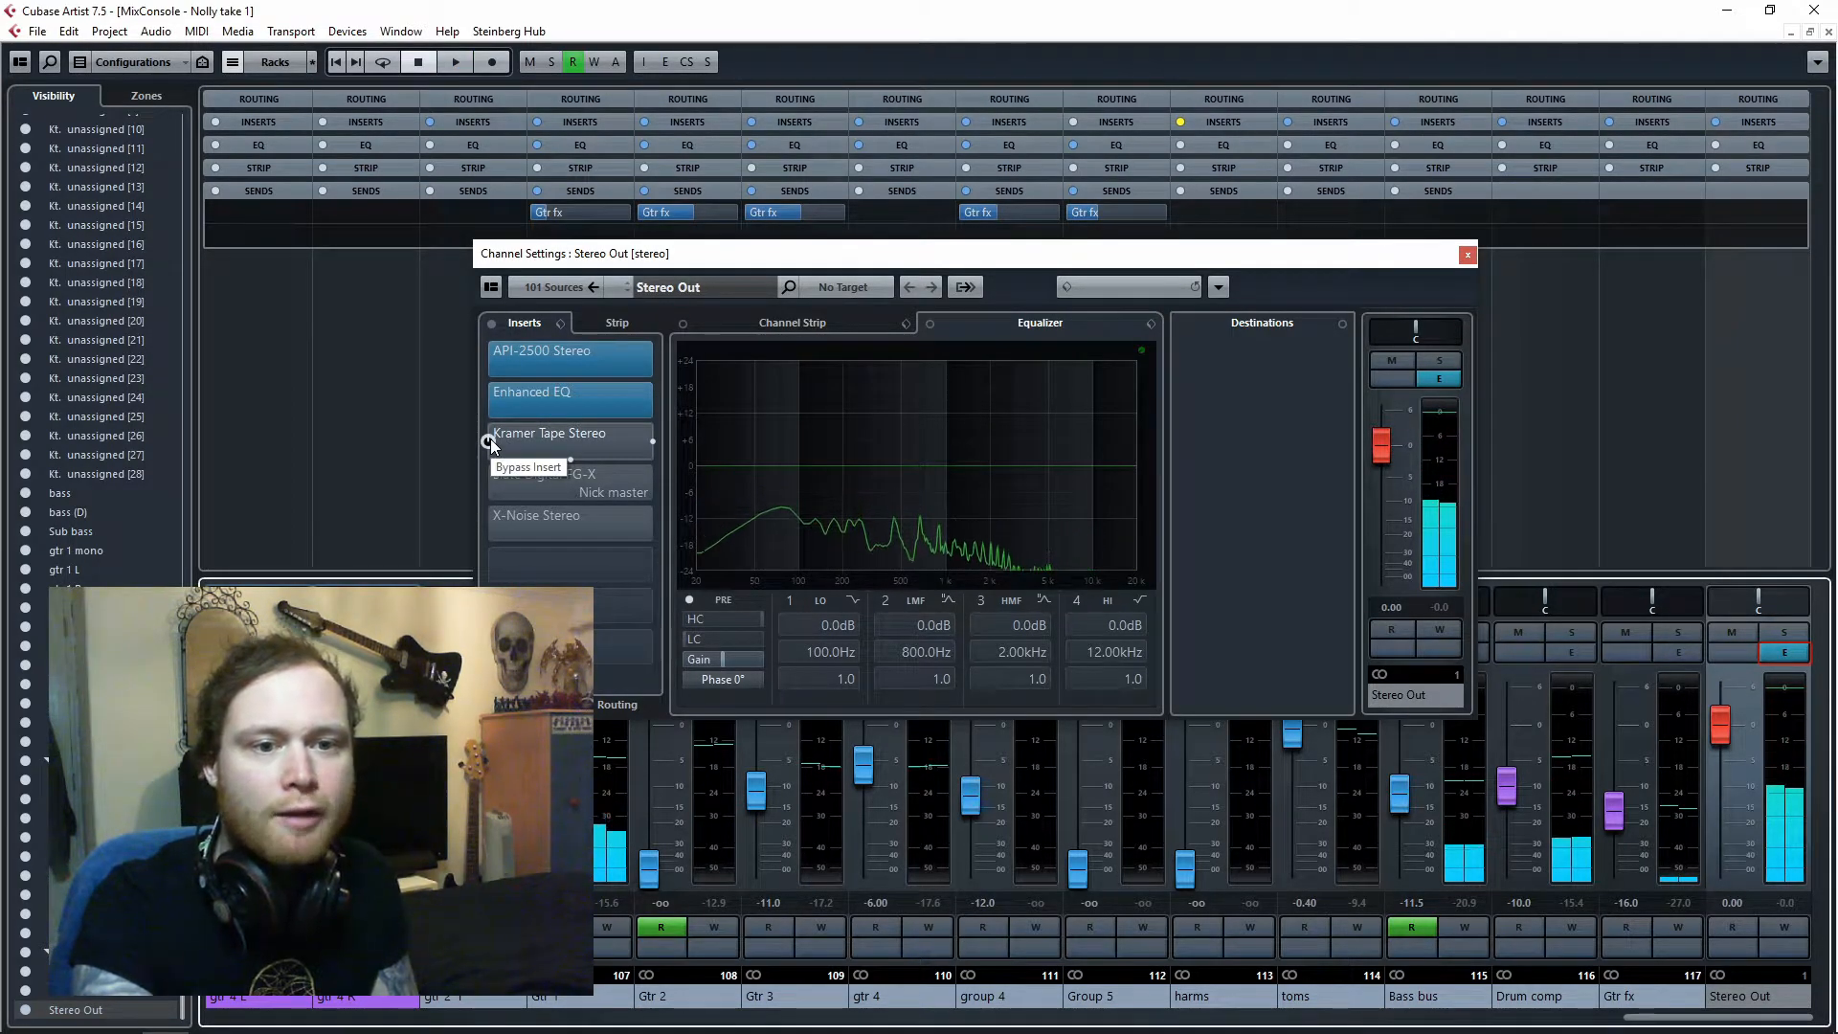
{"action": "left_click", "coordinate": [490, 440]}
{"action": "key", "text": "space"}
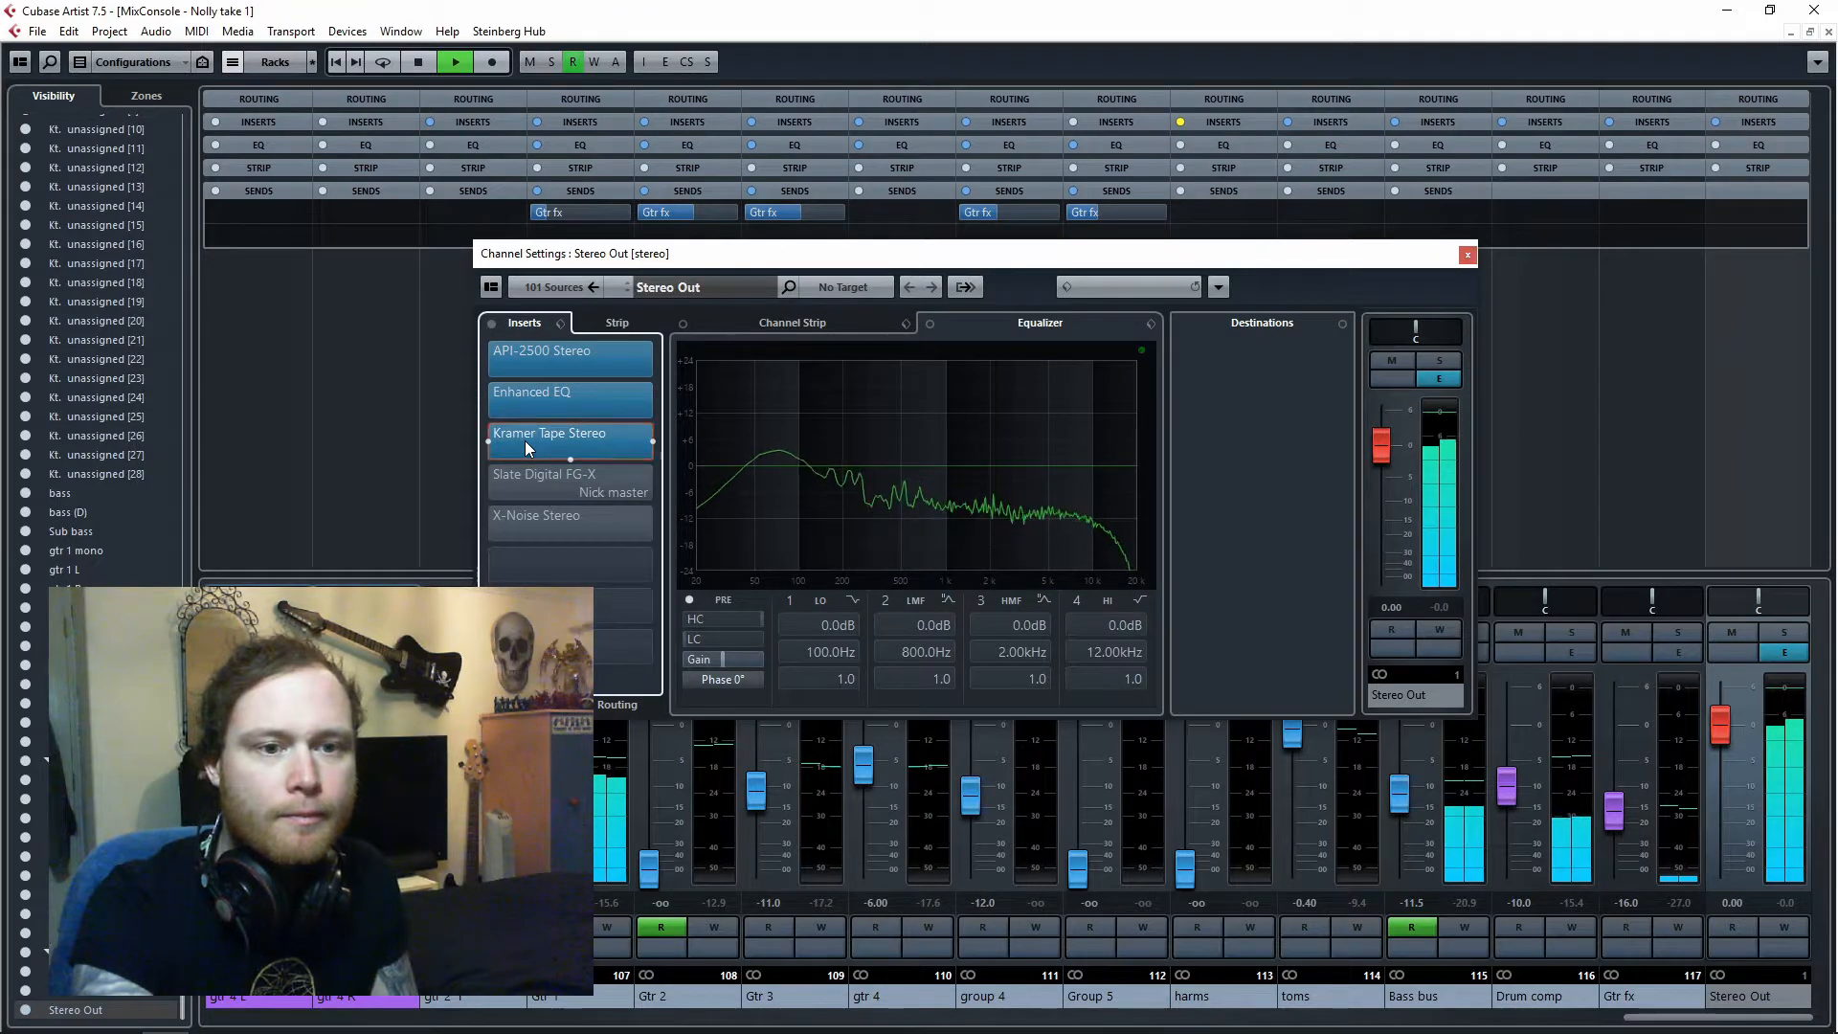
{"action": "left_click", "coordinate": [538, 439]}
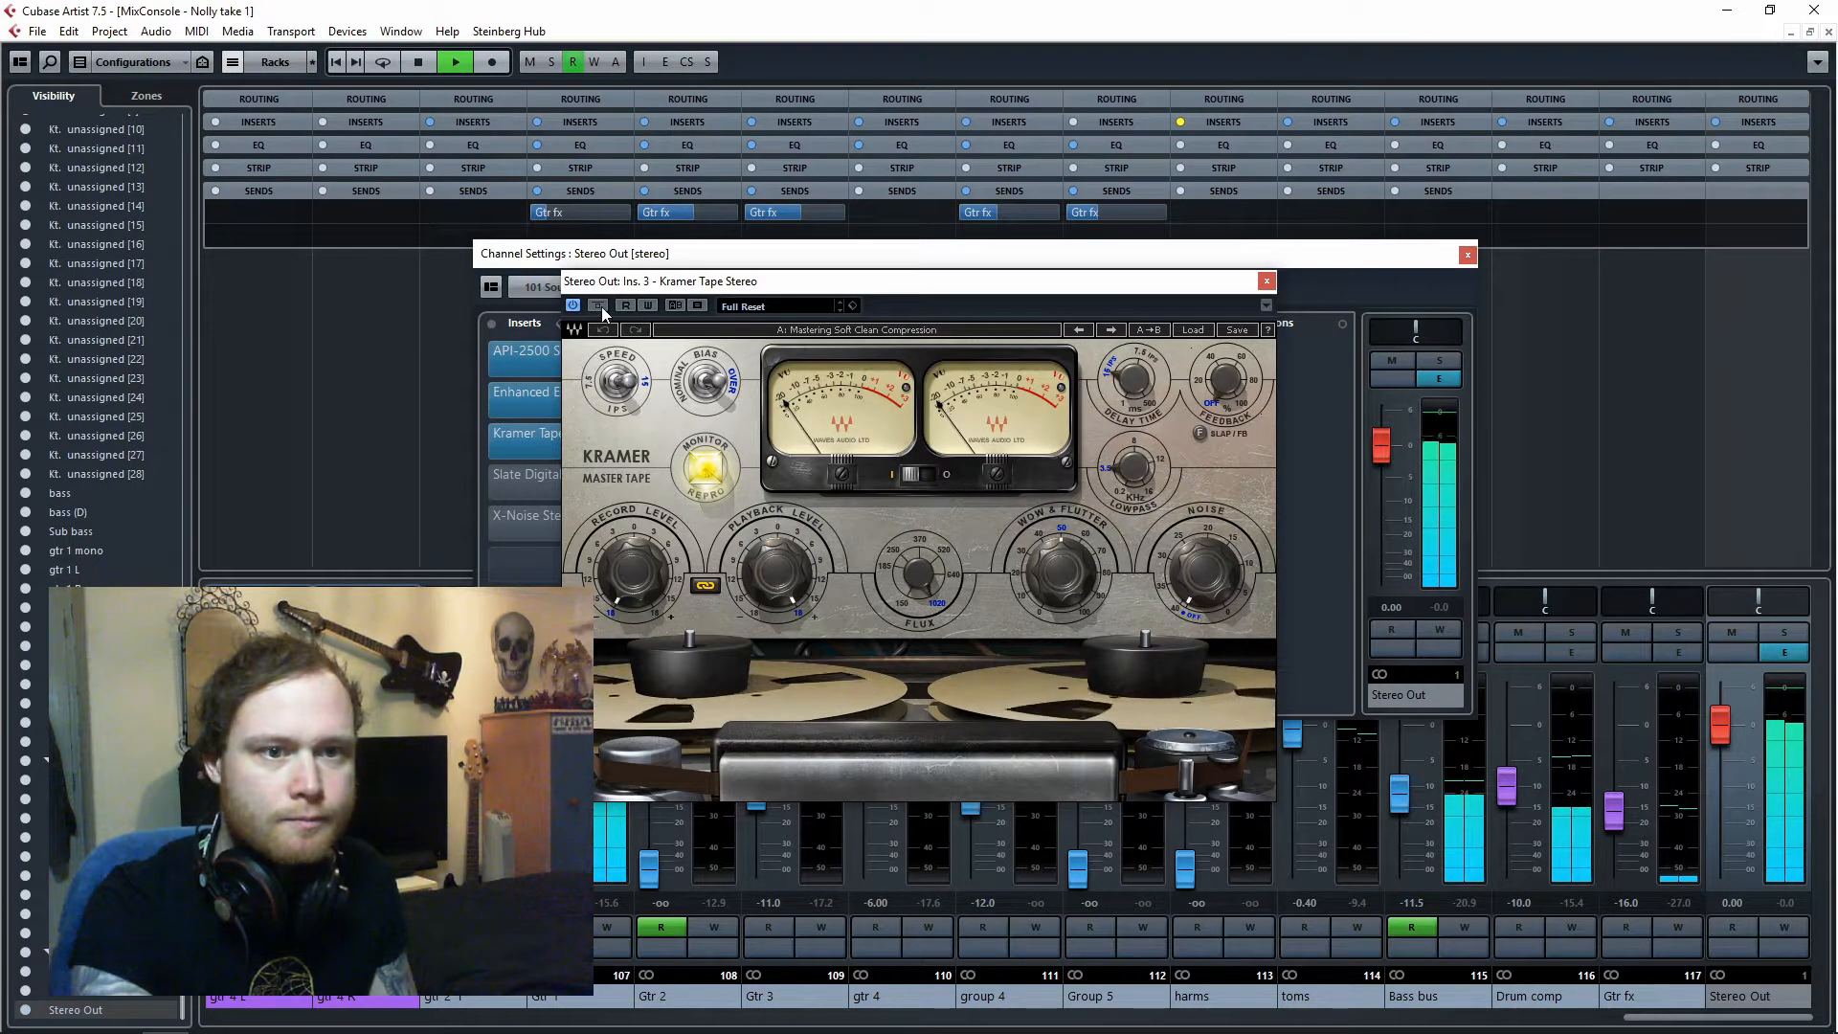
{"action": "left_click", "coordinate": [602, 310]}
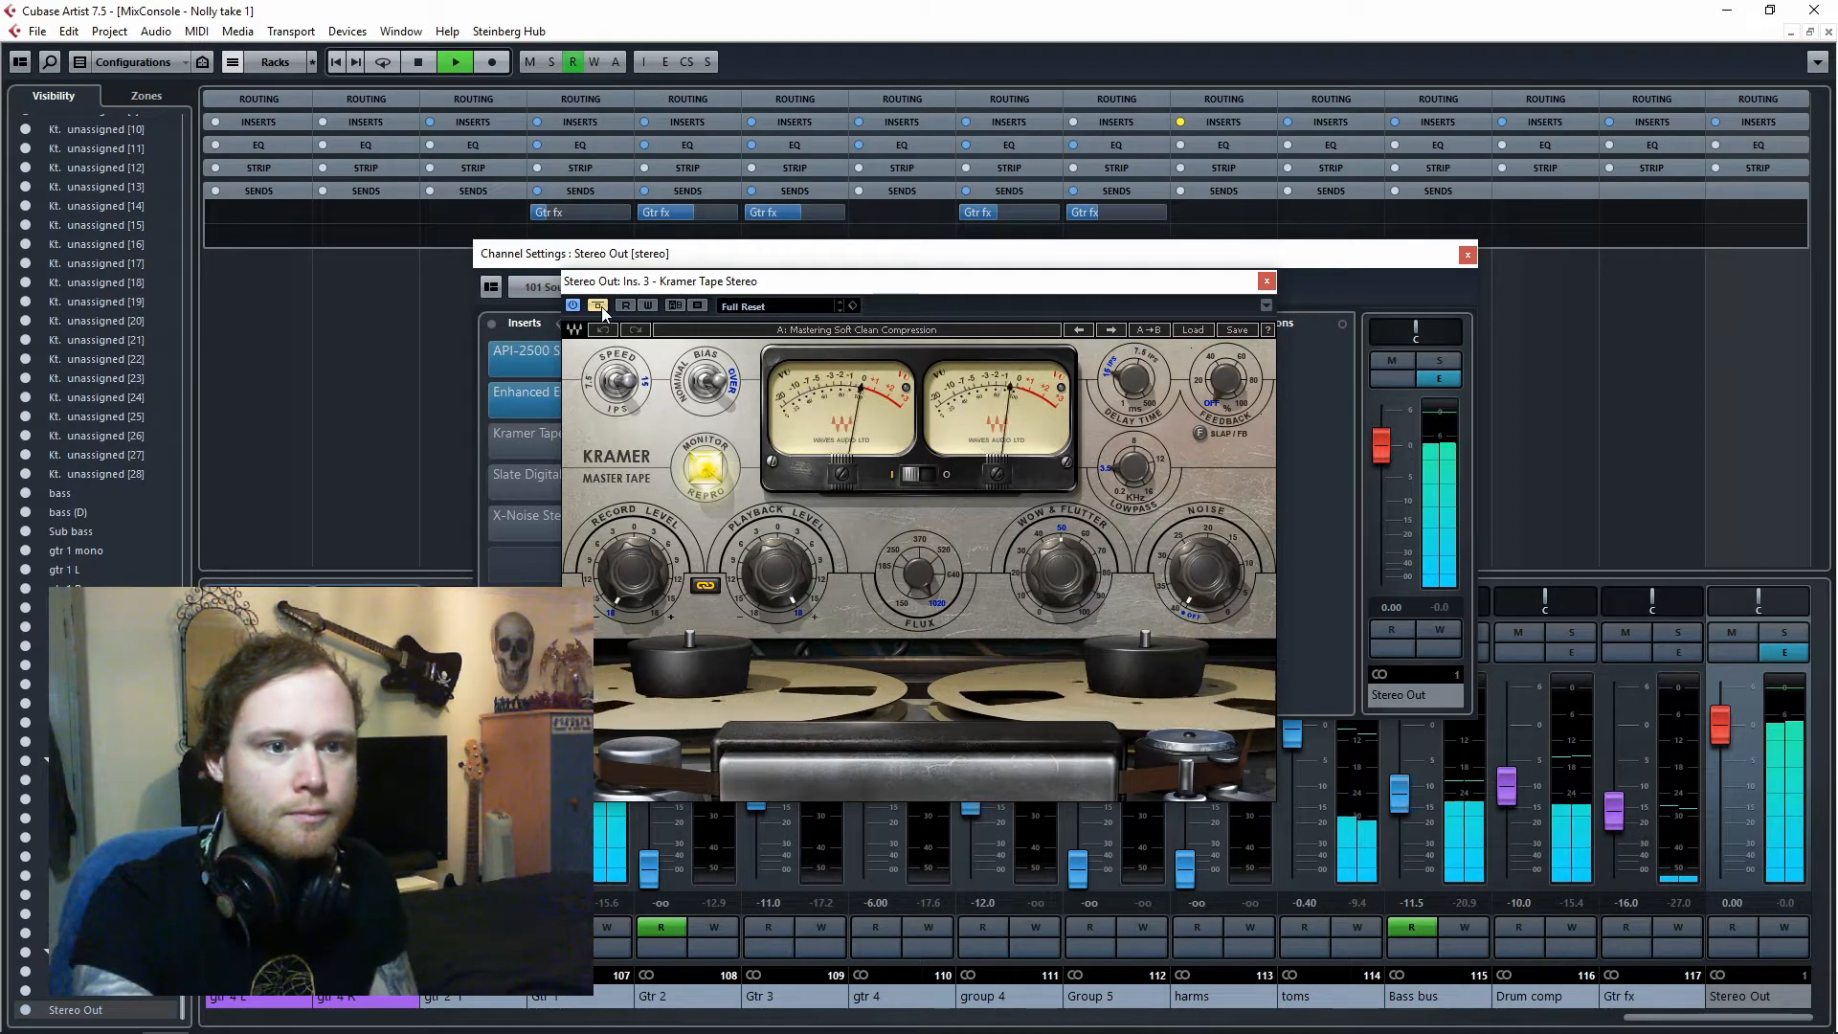
{"action": "left_click", "coordinate": [601, 306]}
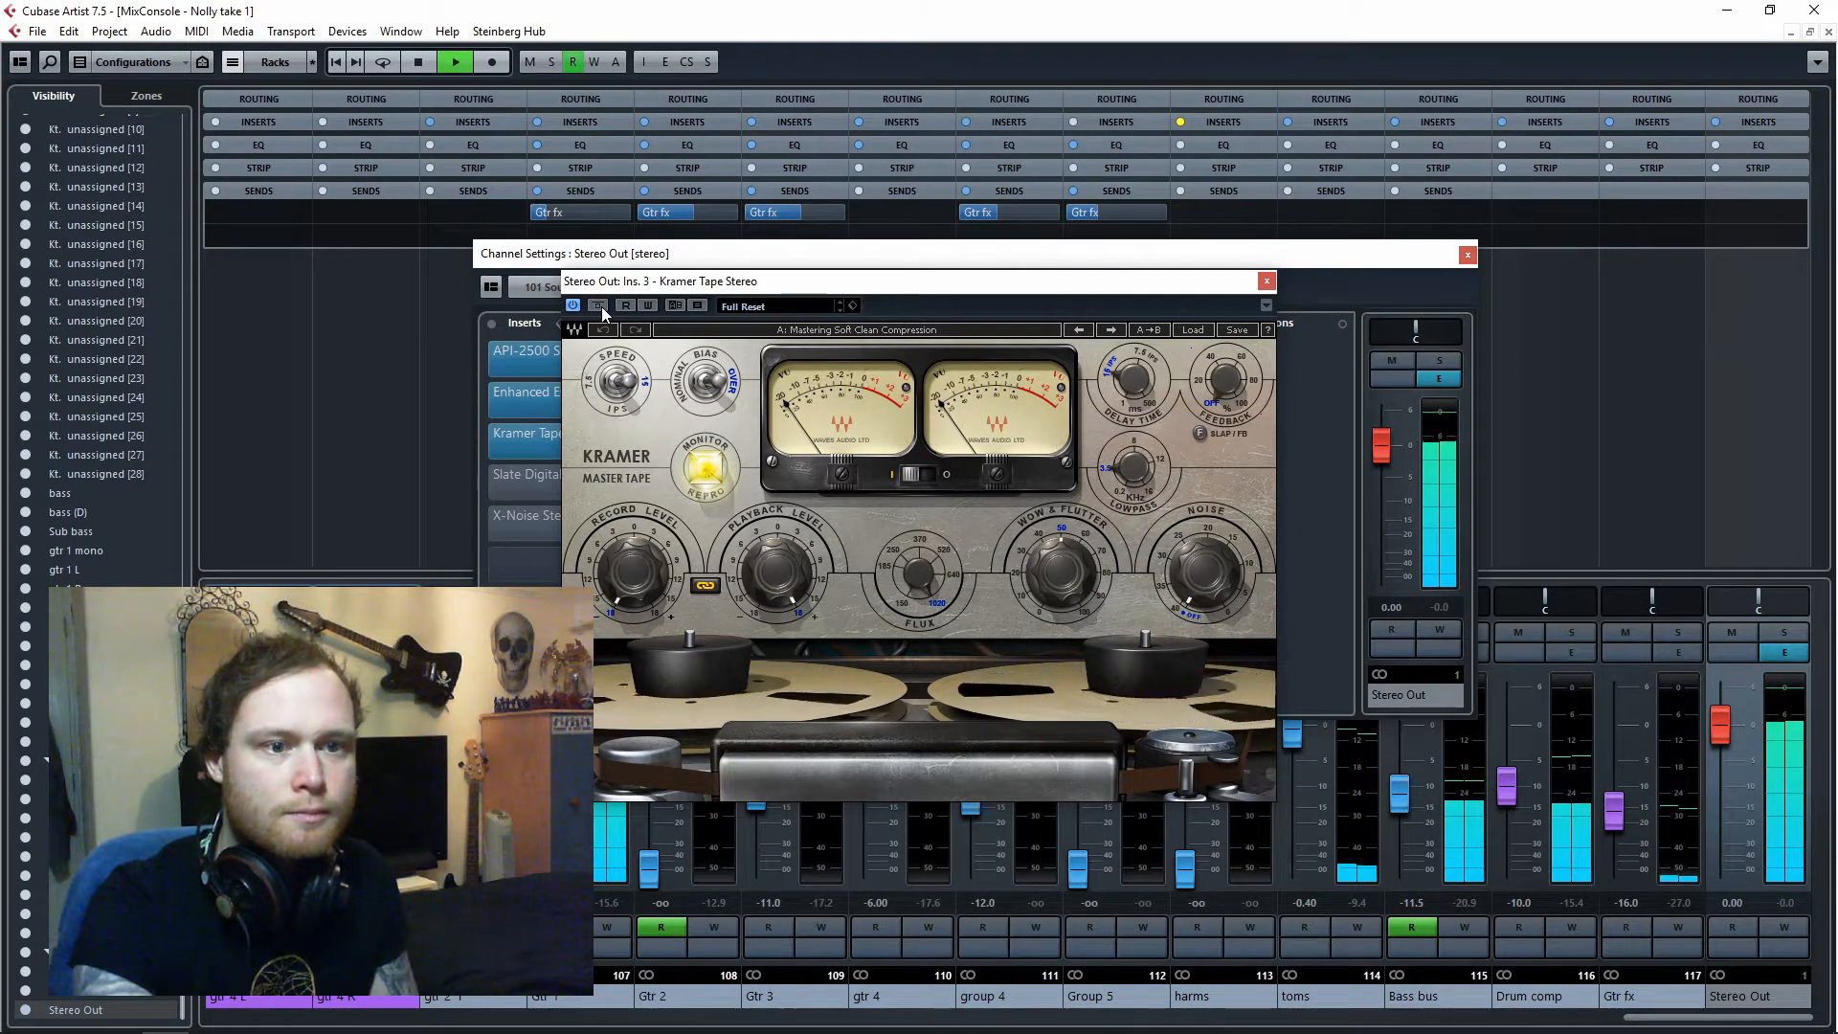
{"action": "key", "text": "space"}
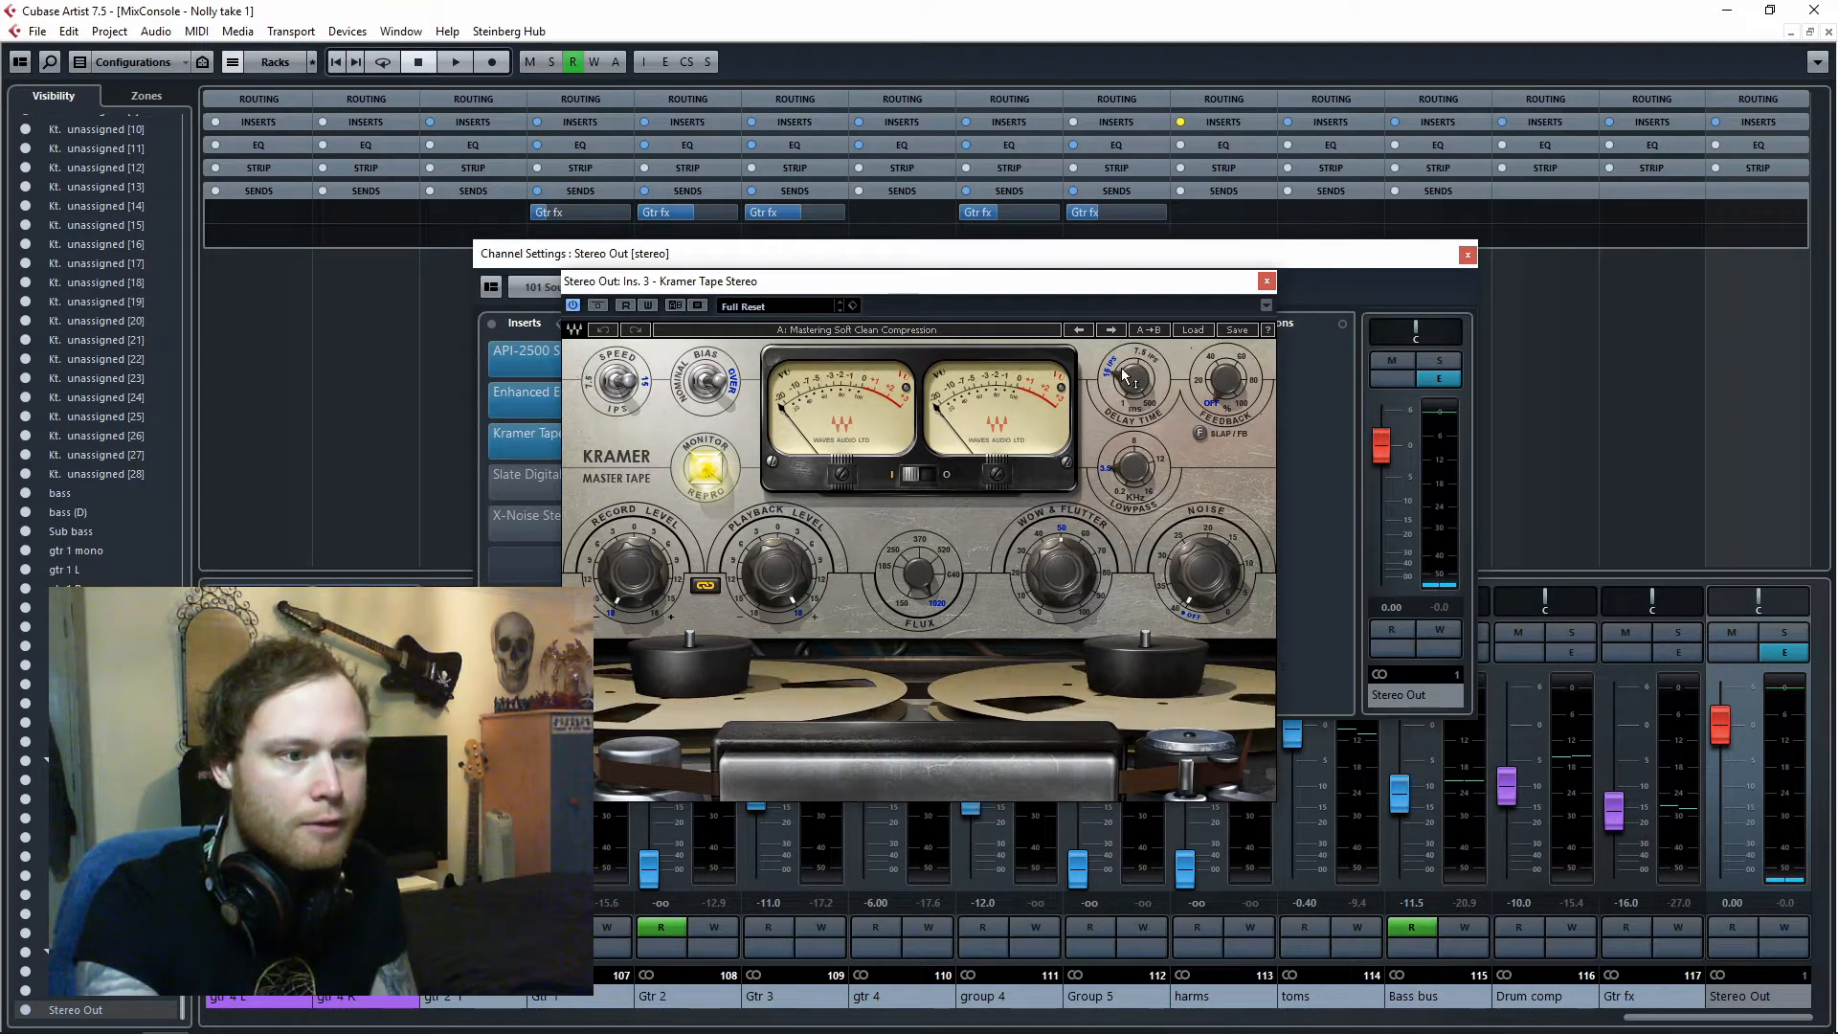
{"action": "left_click", "coordinate": [1265, 282]}
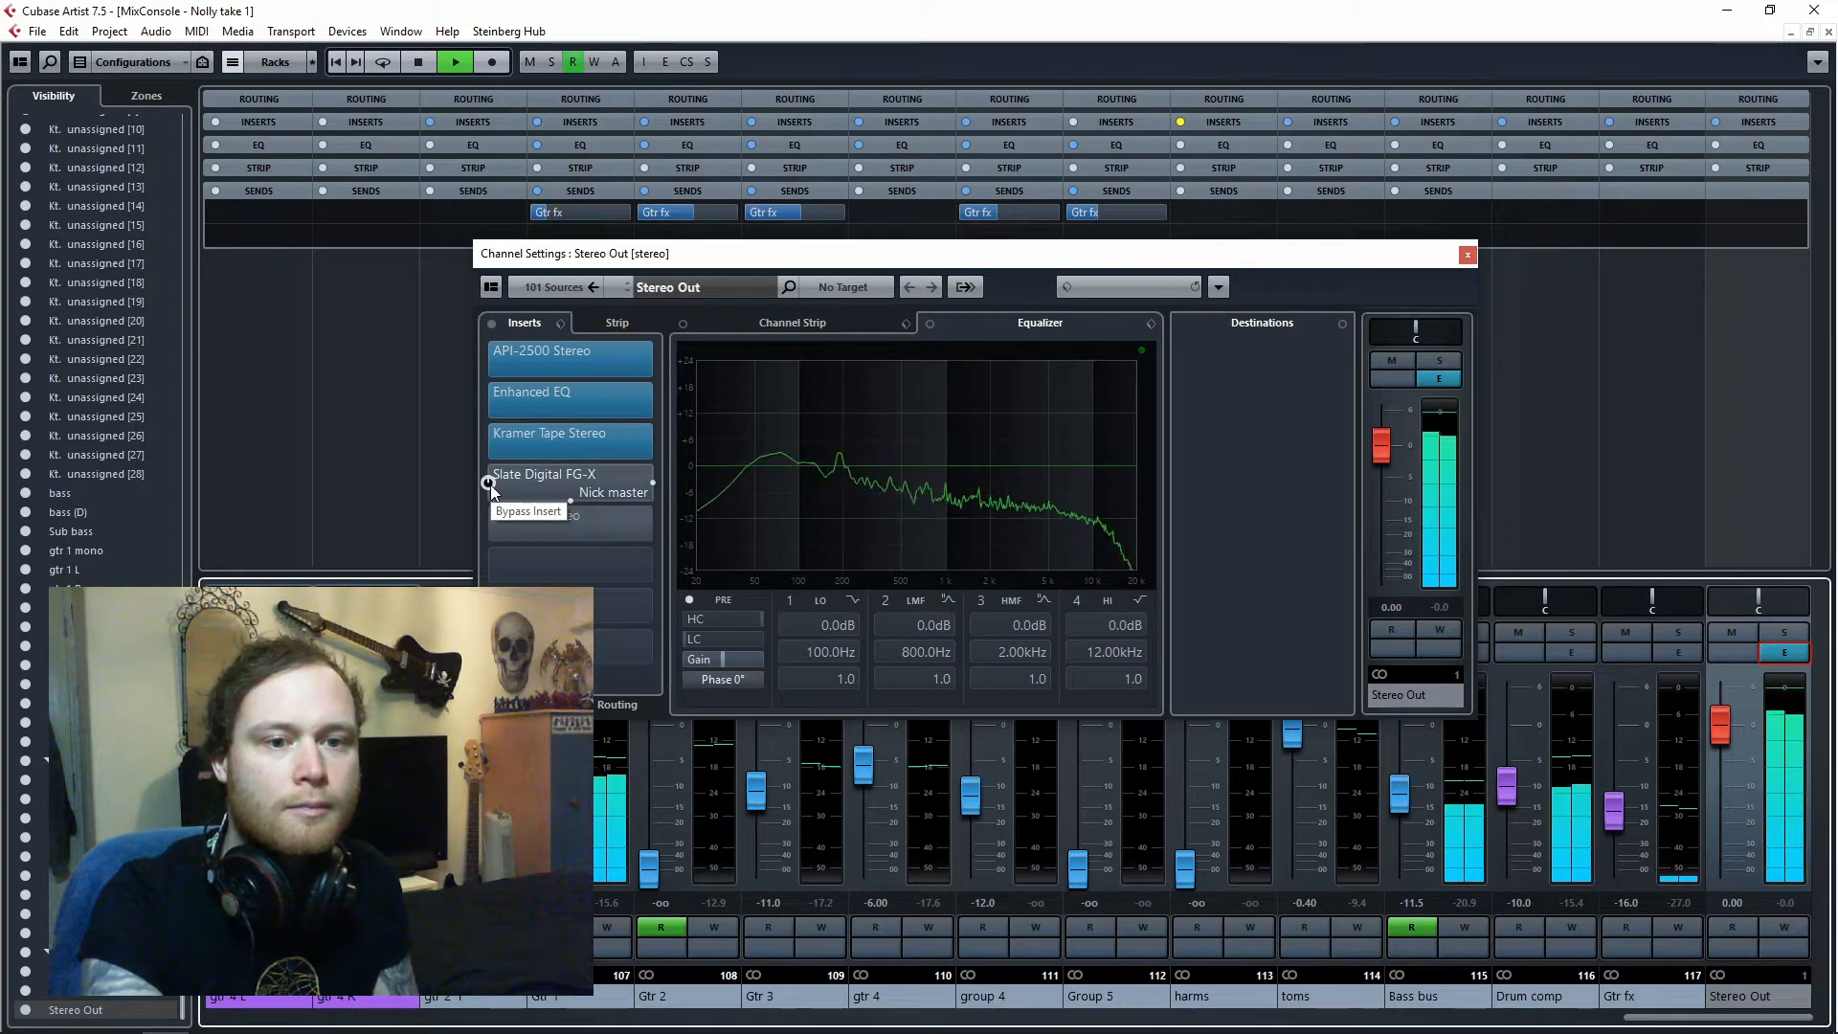
Activate the Slate Digital FG-X insert on Stereo Out, compare it bypassed and active during playback, and review its settings.
{"action": "left_click", "coordinate": [536, 480]}
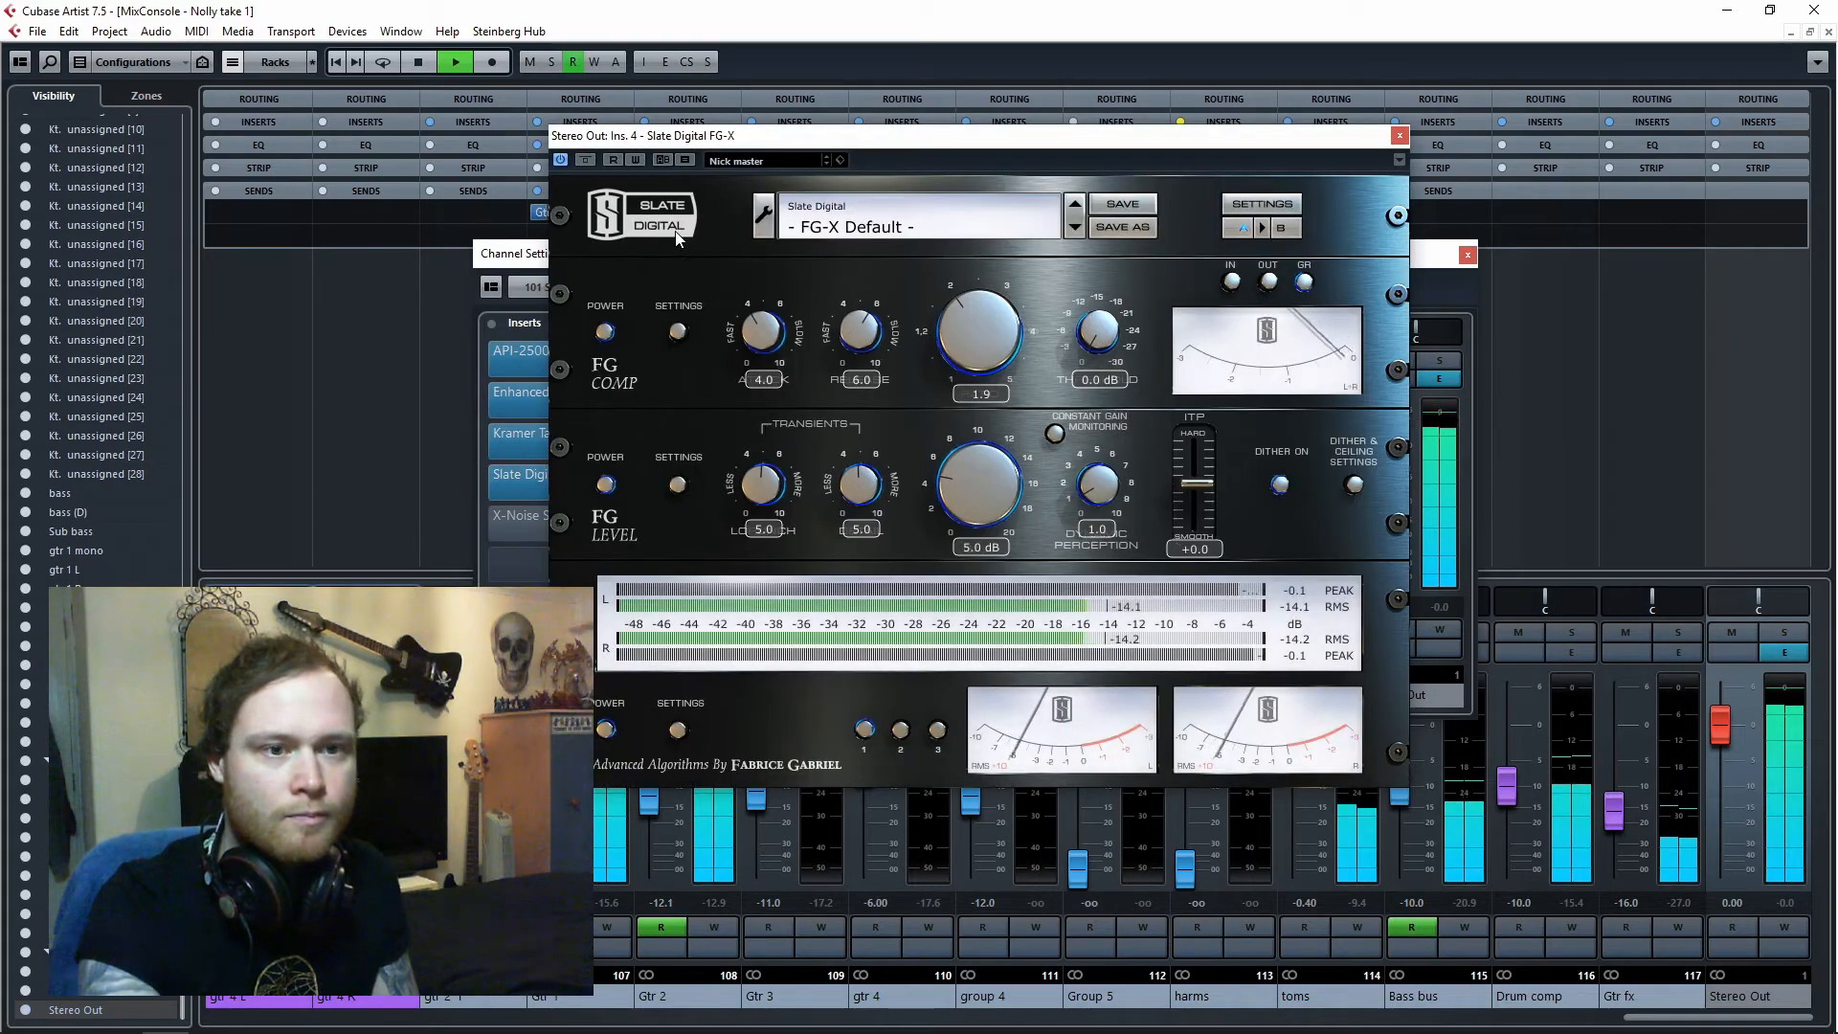
{"action": "left_click", "coordinate": [588, 161]}
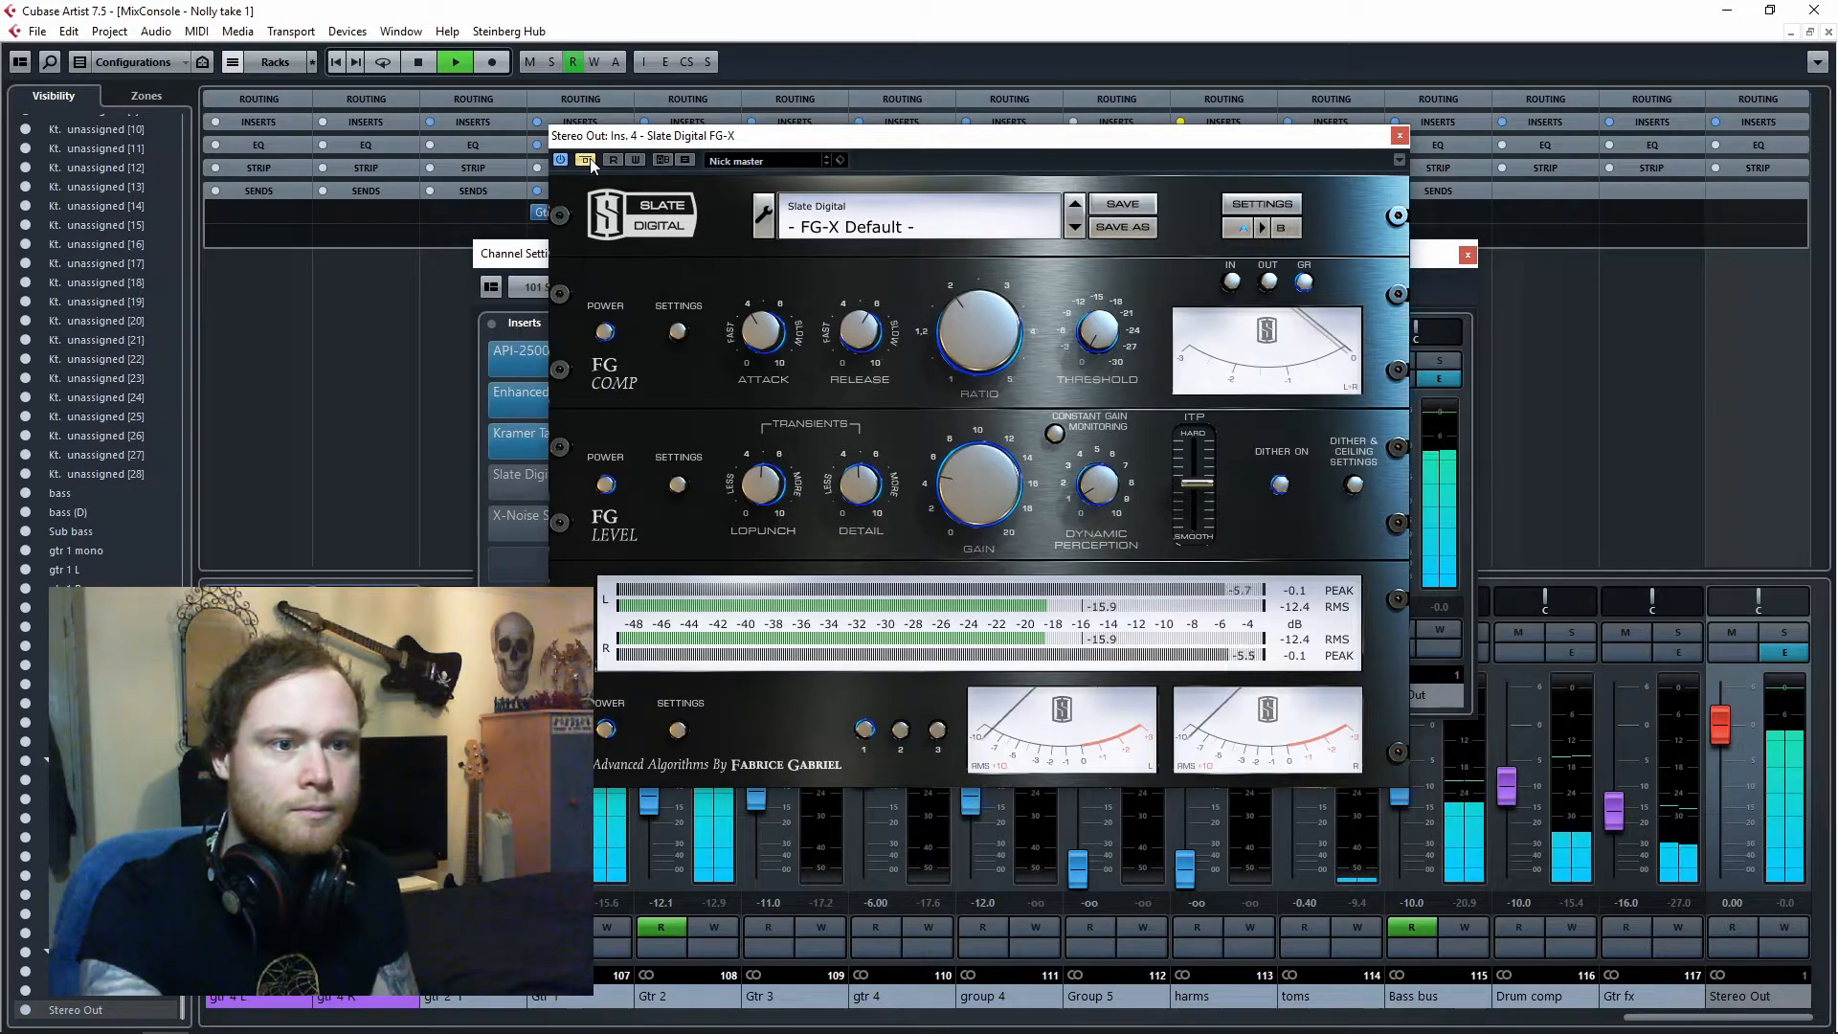
{"action": "left_click", "coordinate": [588, 160]}
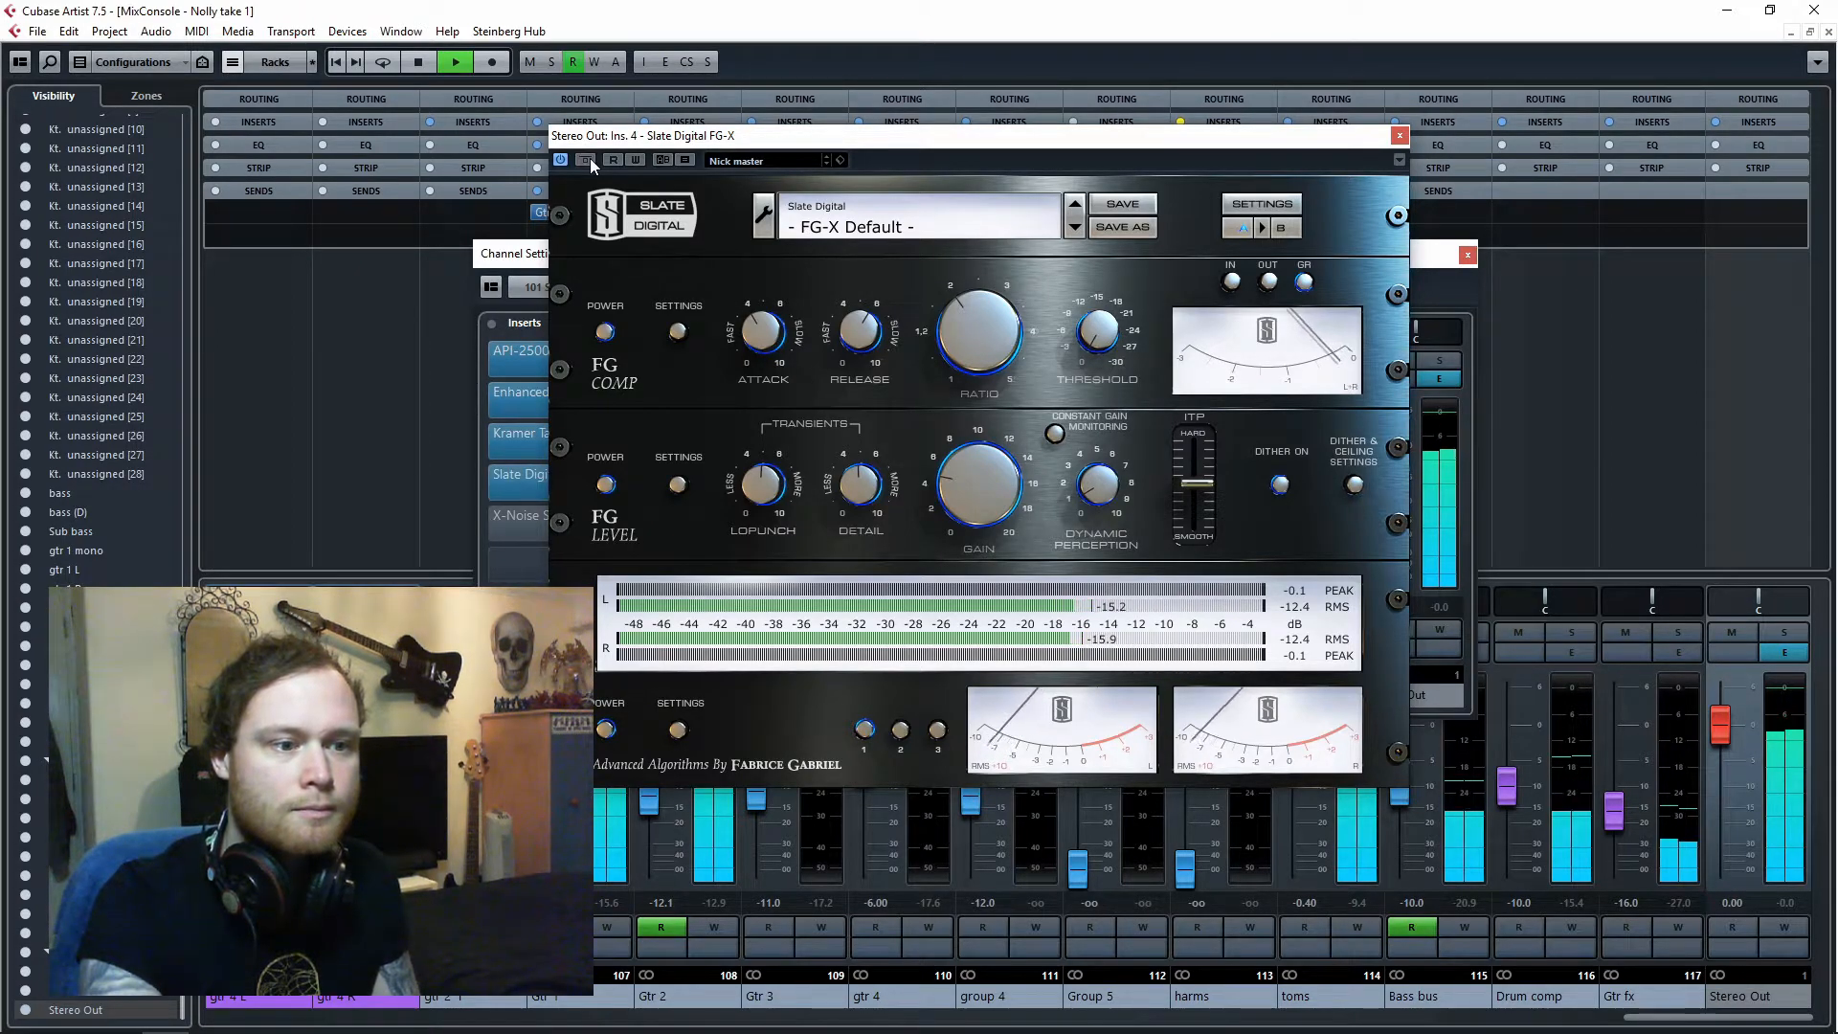
{"action": "key", "text": "space"}
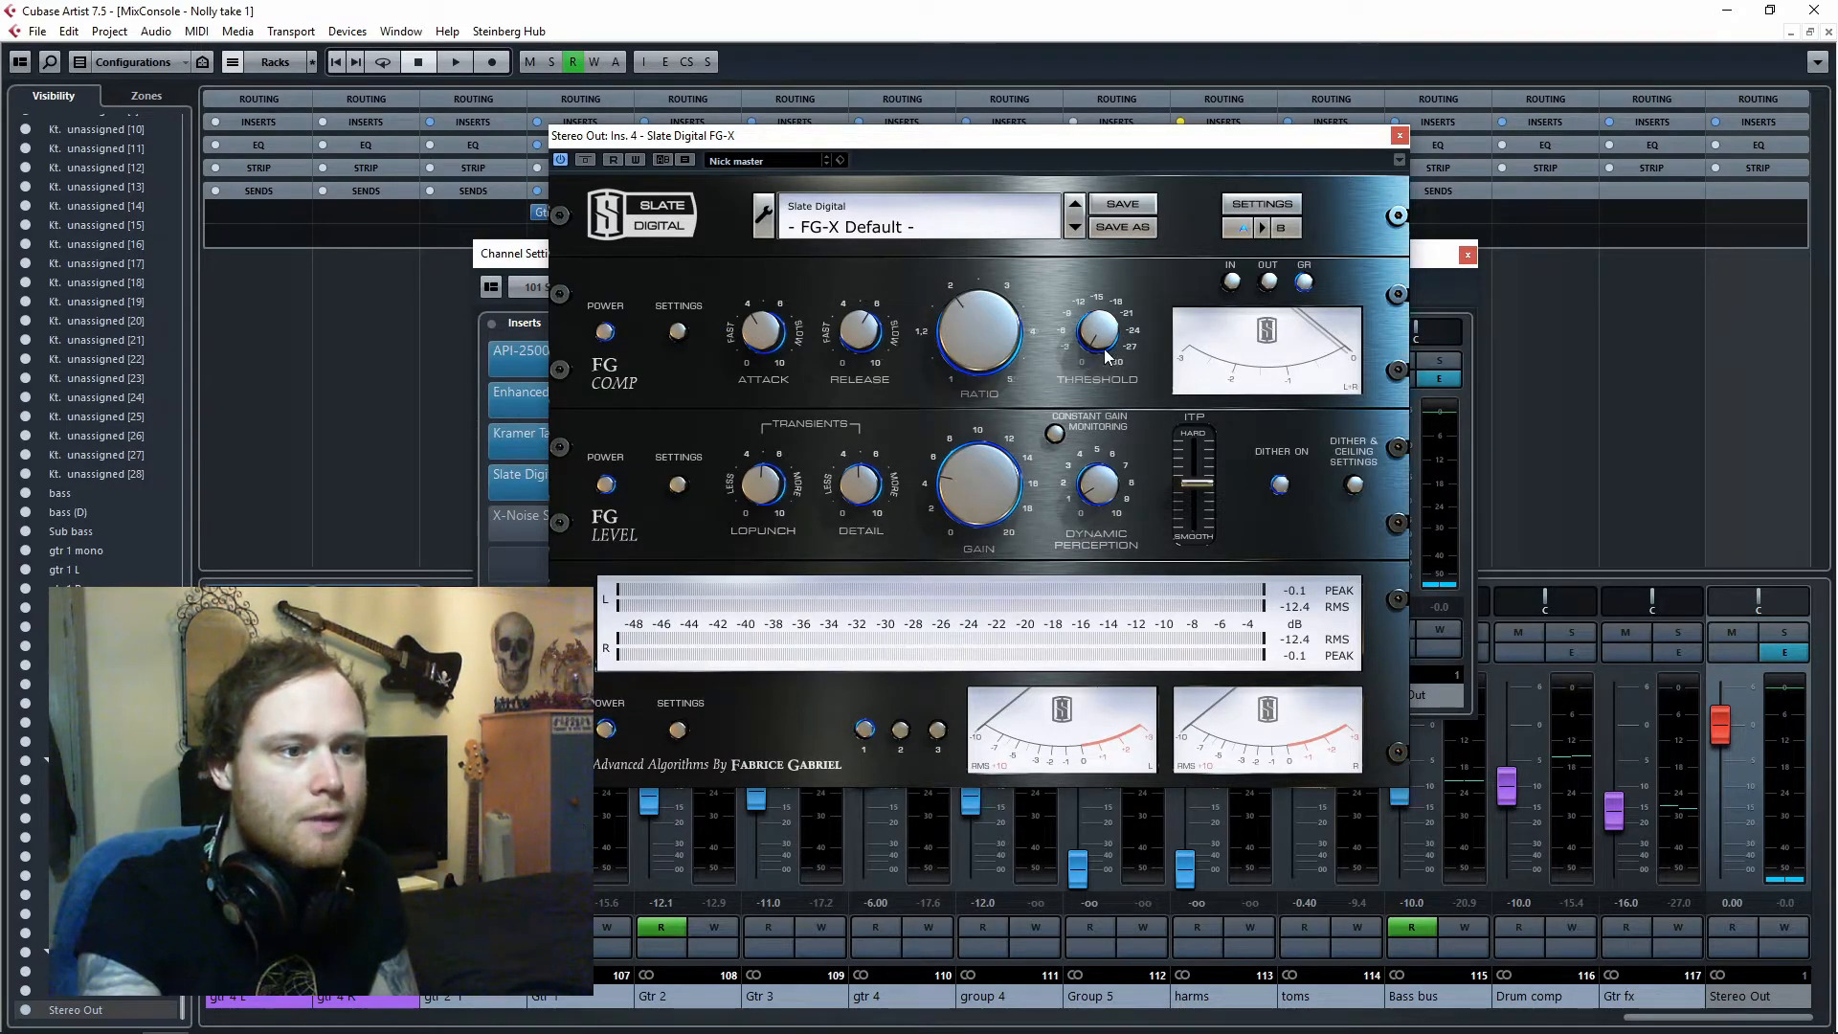
{"action": "left_click", "coordinate": [1399, 137]}
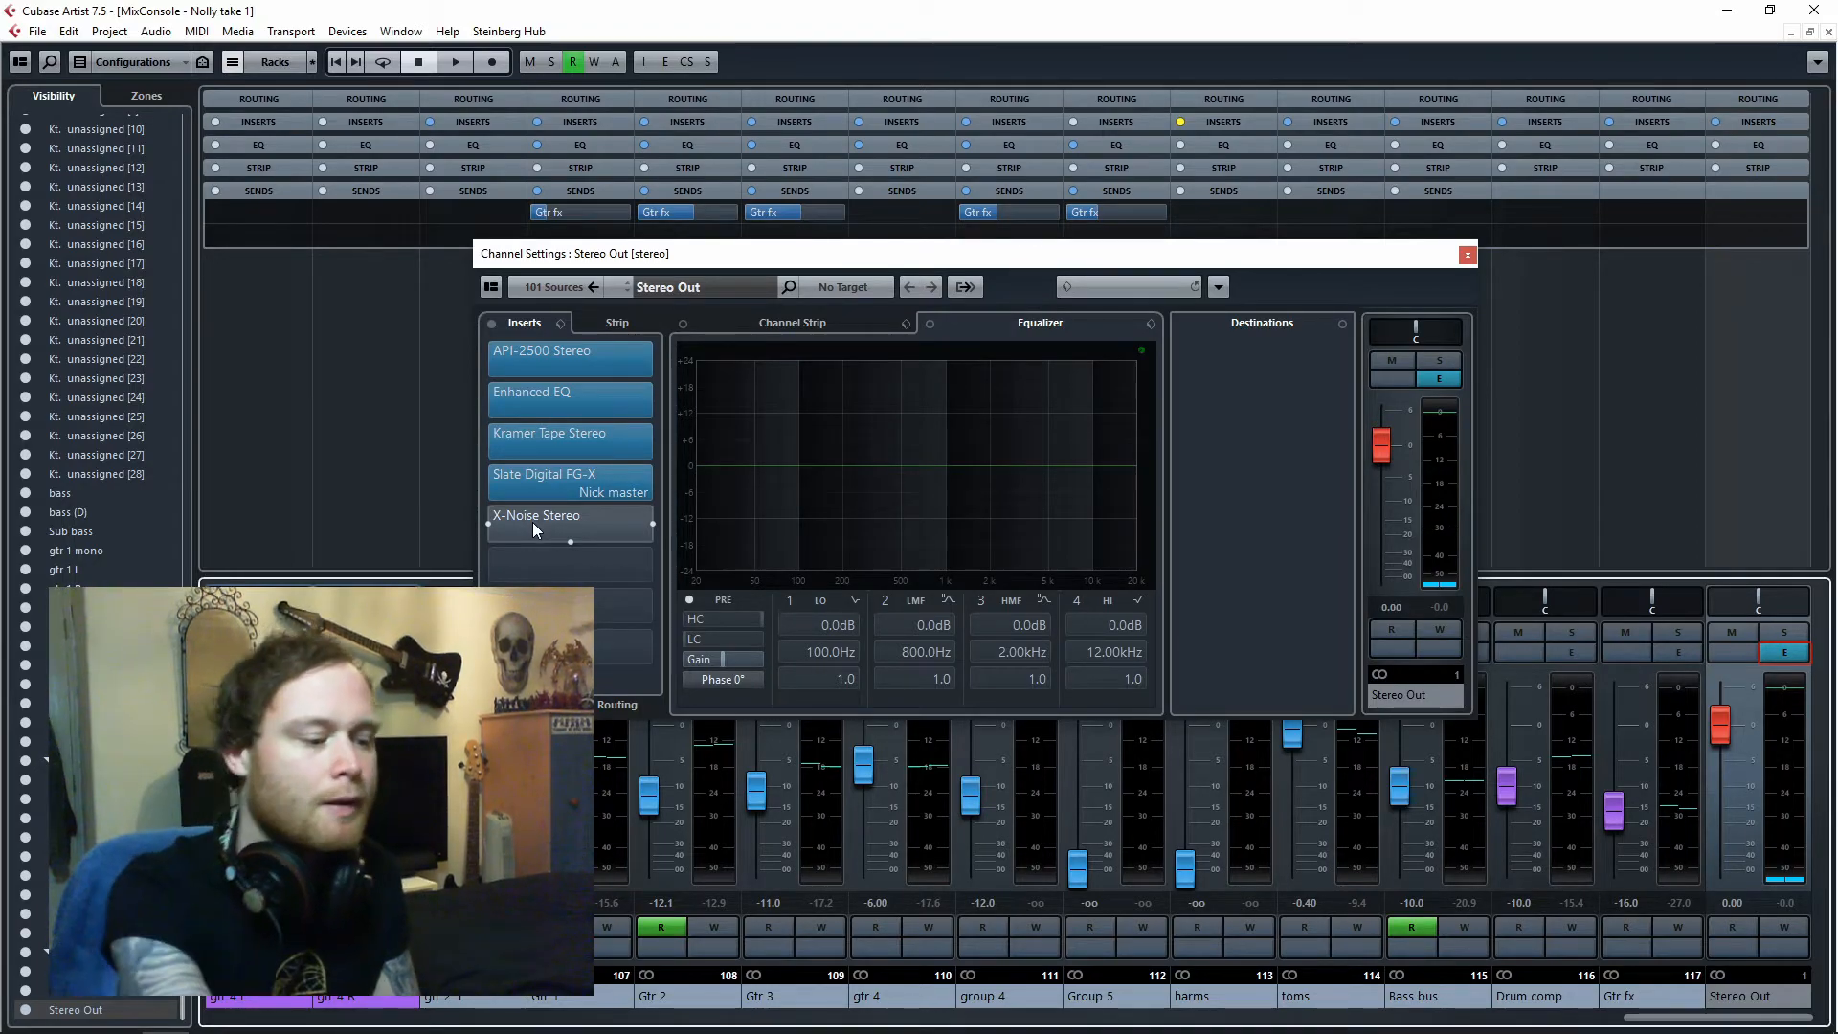
Play the mix without X-Noise Stereo, activate that insert on Stereo Out, and play the mix again to compare.
{"action": "key", "text": "space"}
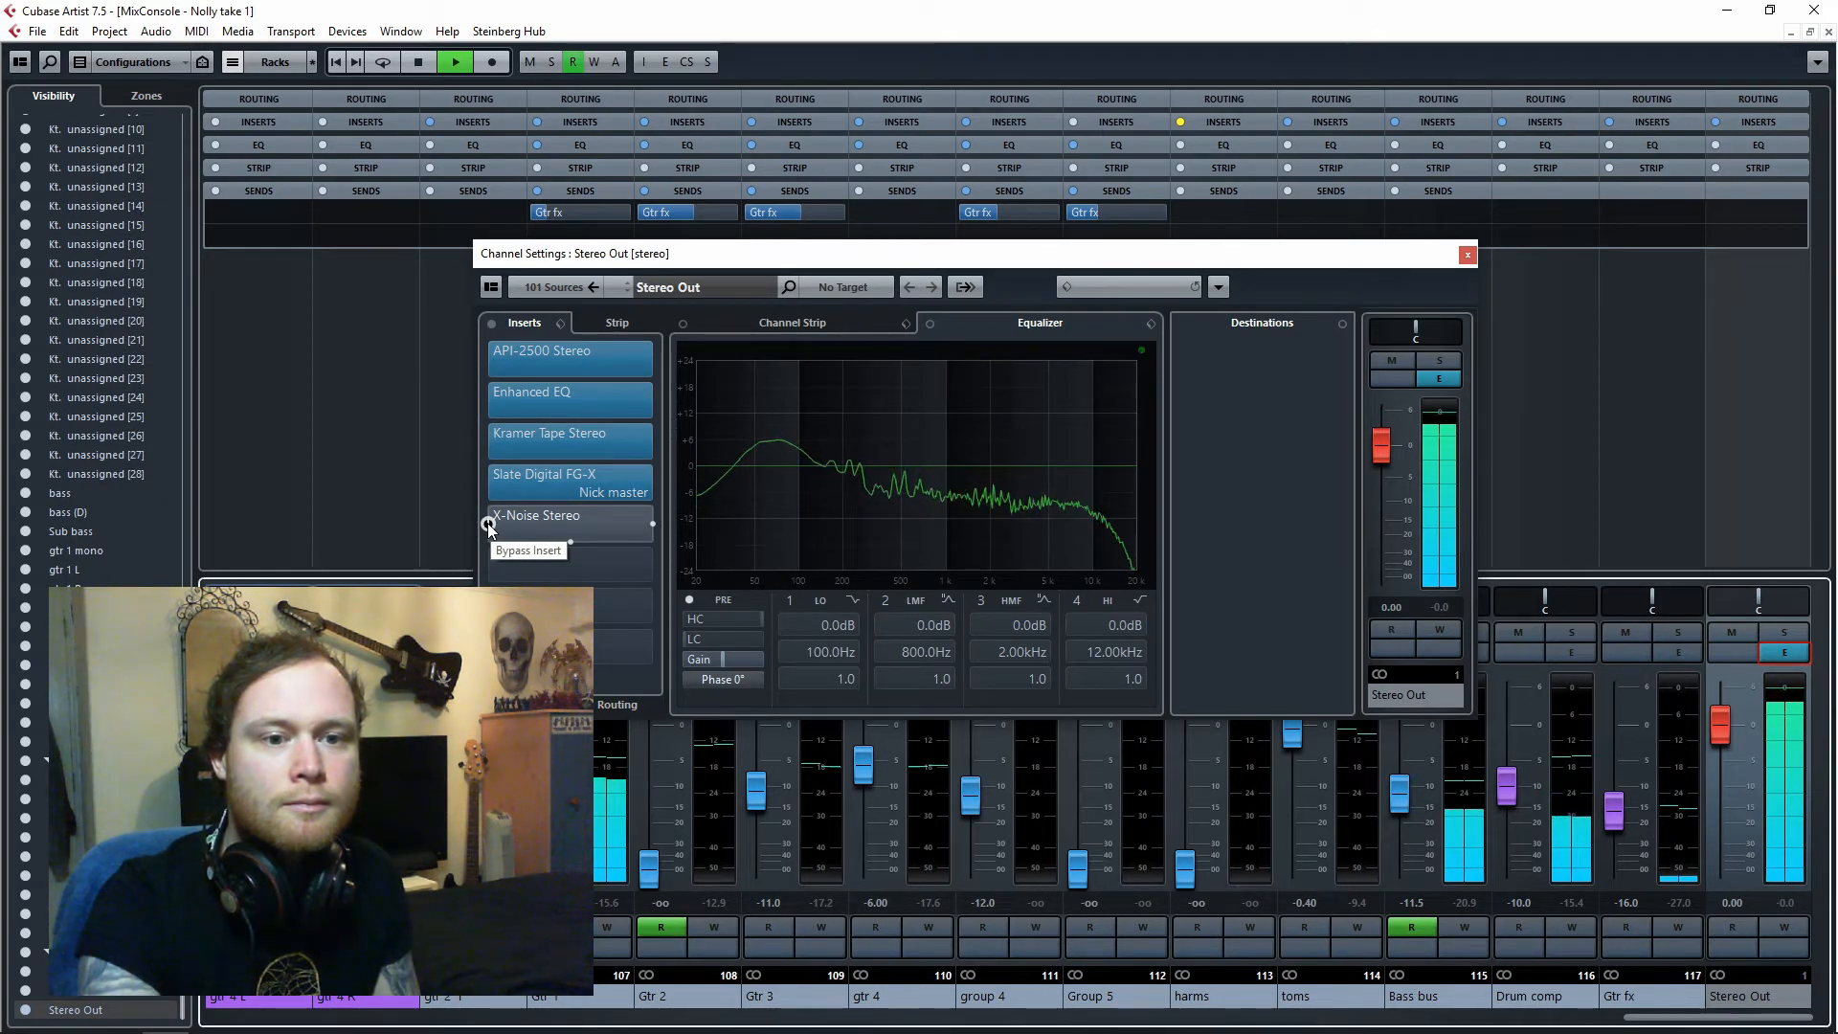
{"action": "key", "text": "space"}
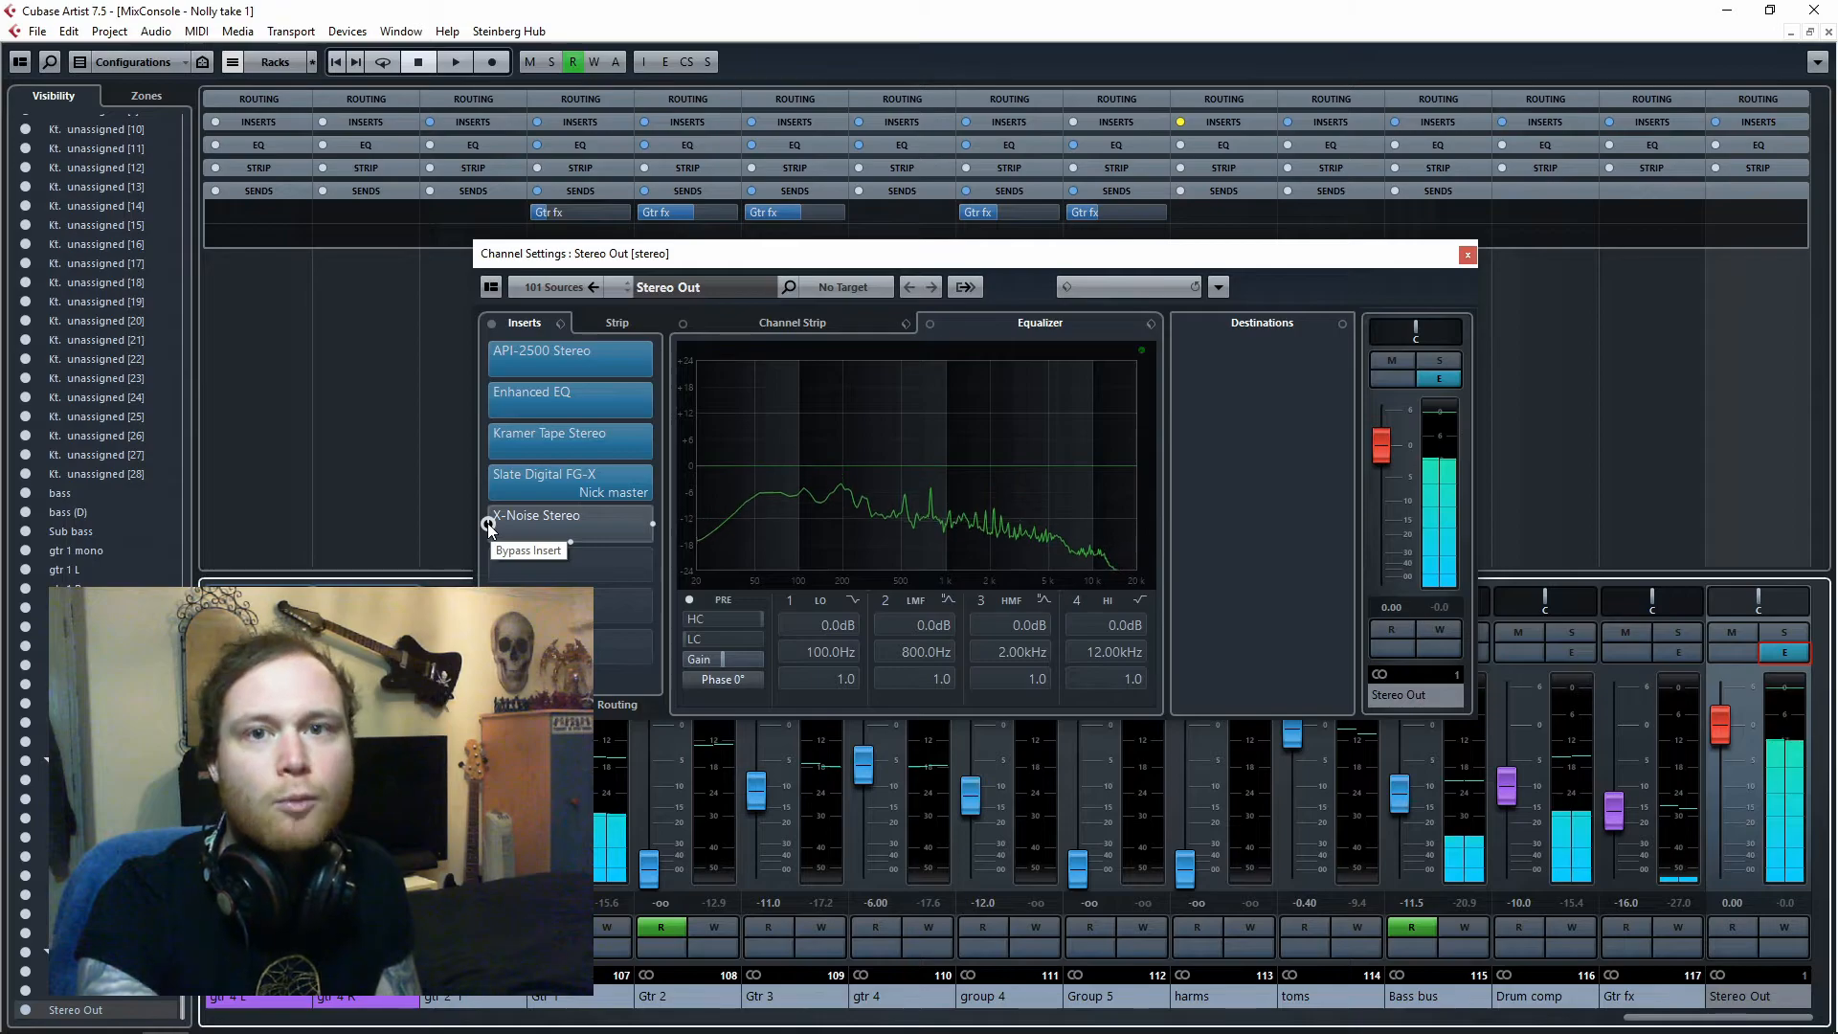
{"action": "left_click", "coordinate": [488, 524]}
{"action": "key", "text": "space"}
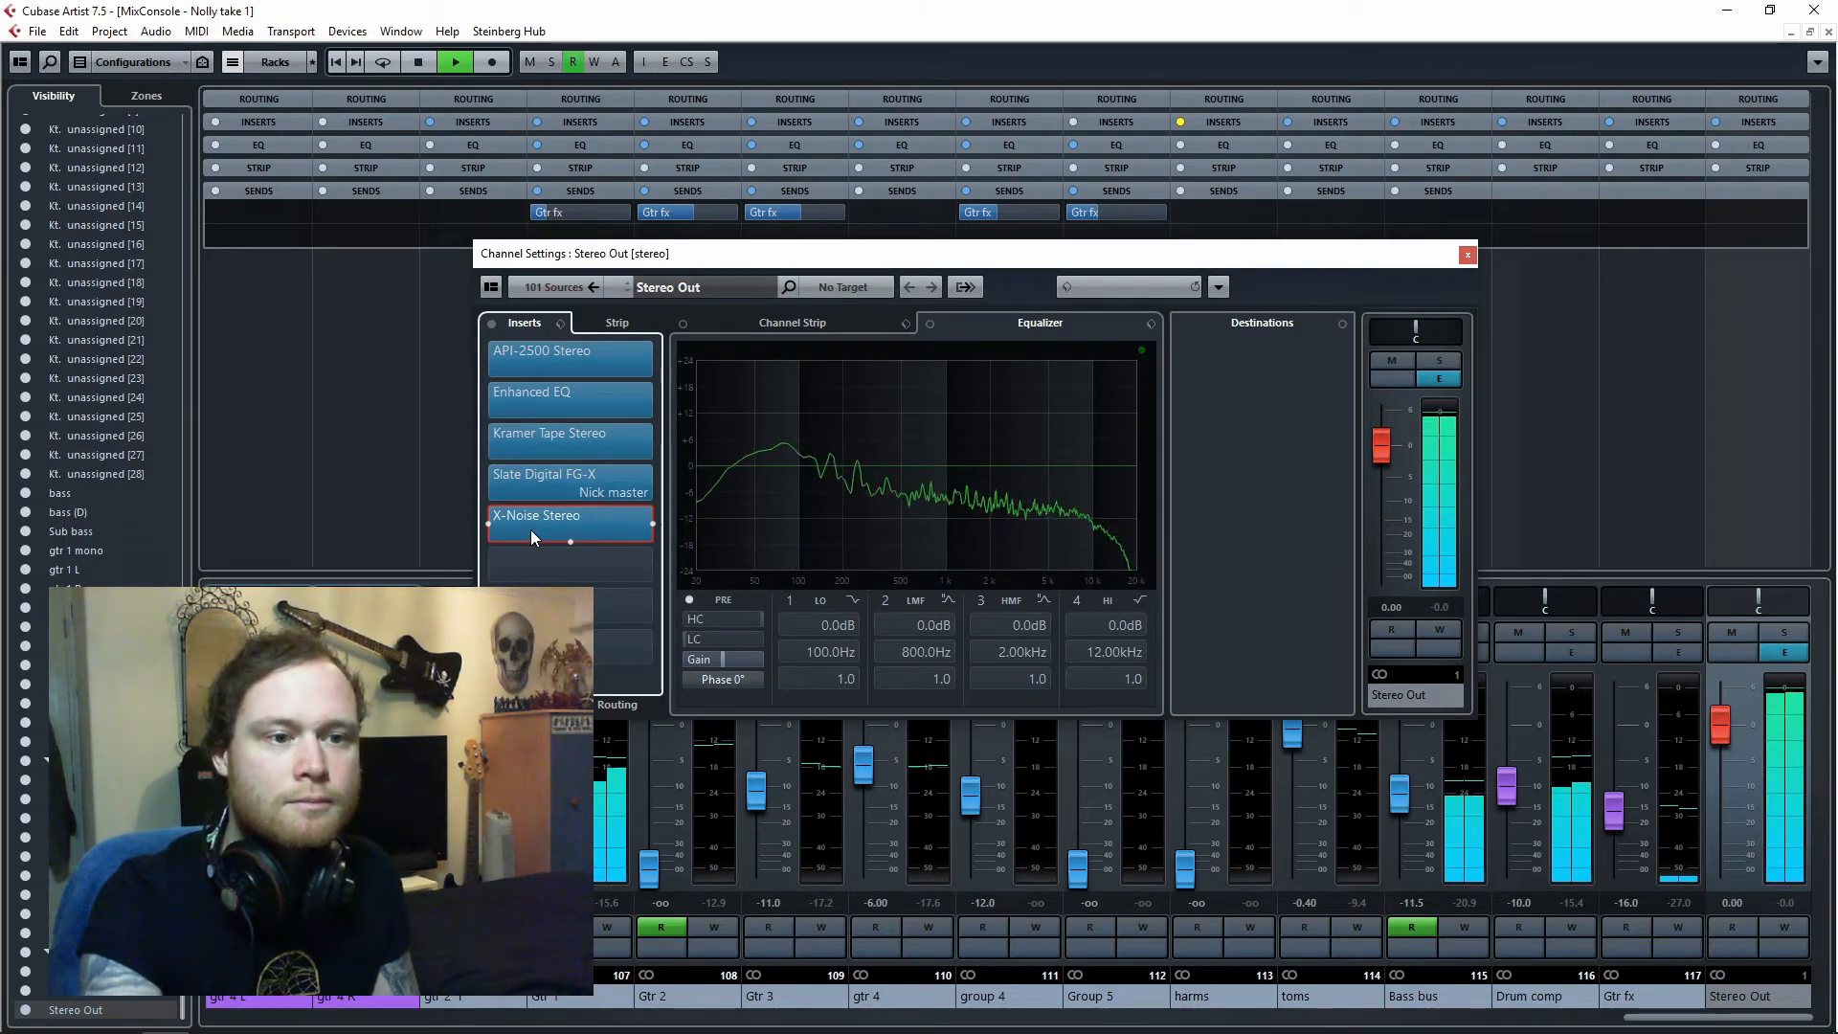
Open the X-Noise Stereo insert on Stereo Out, compare it active and bypassed during playback, and stop playback with it bypassed.
{"action": "left_click", "coordinate": [509, 522]}
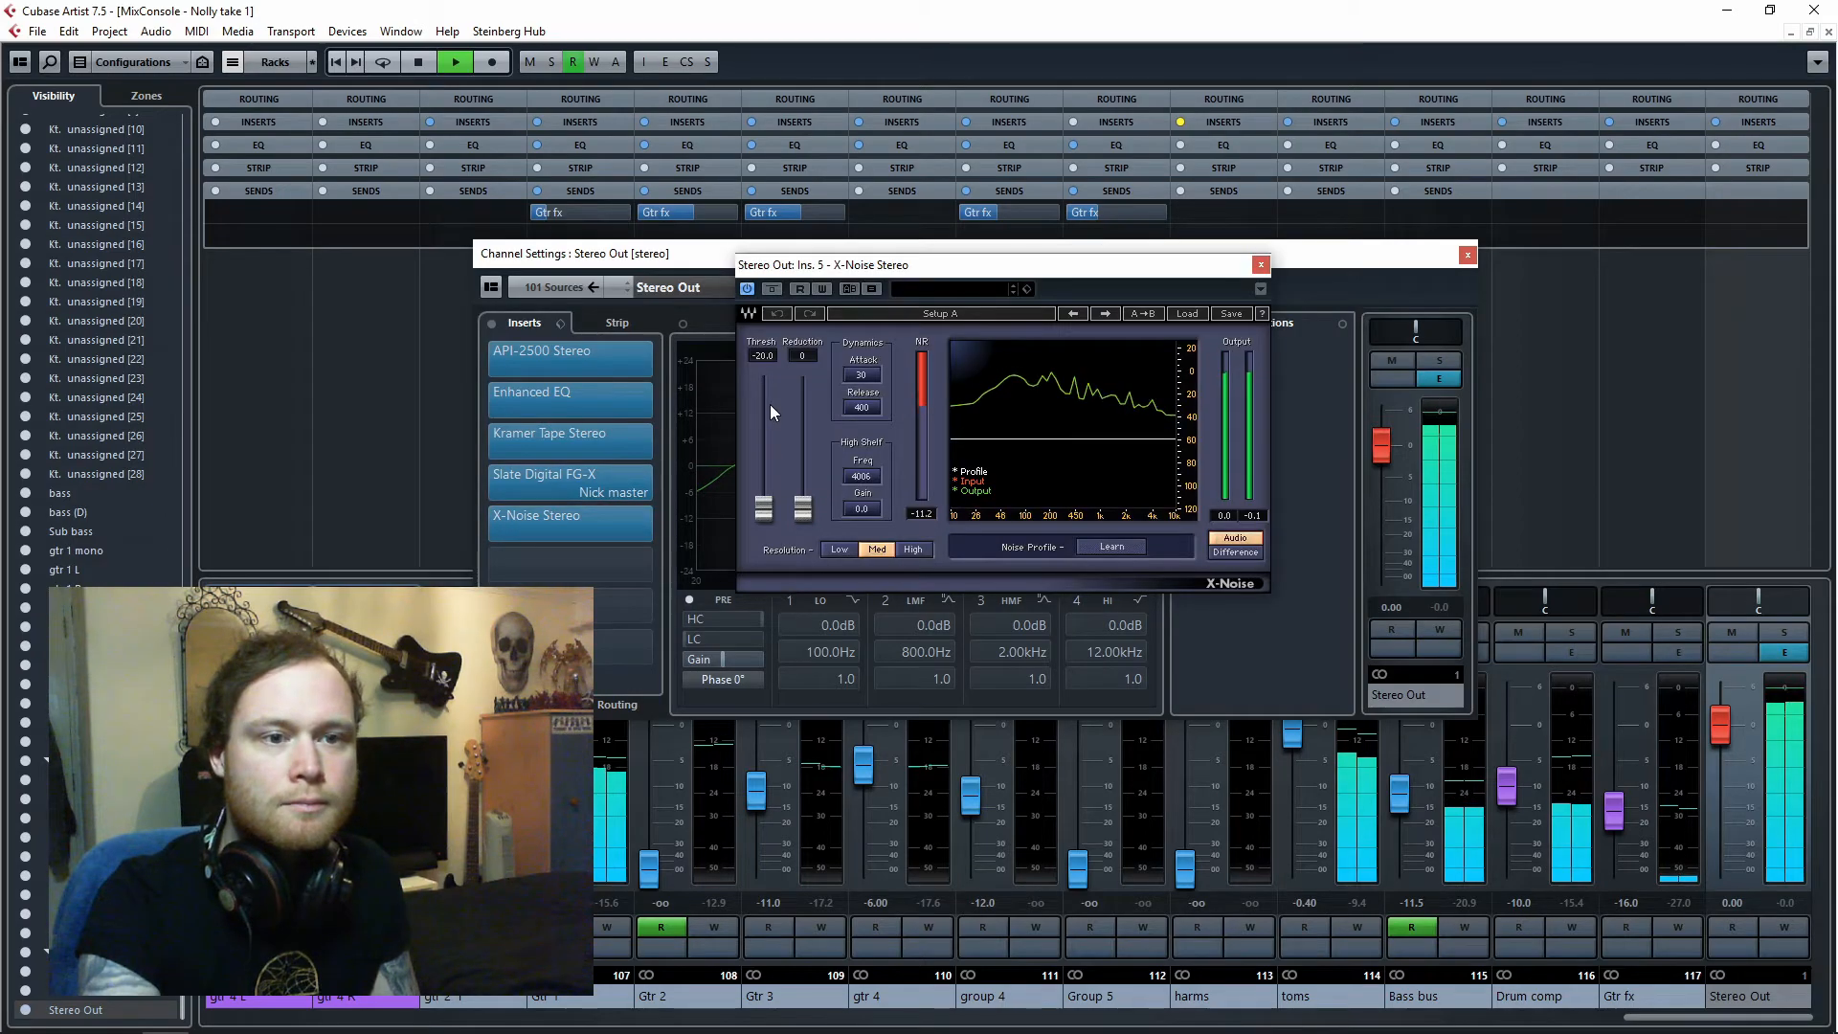
{"action": "left_click", "coordinate": [771, 288]}
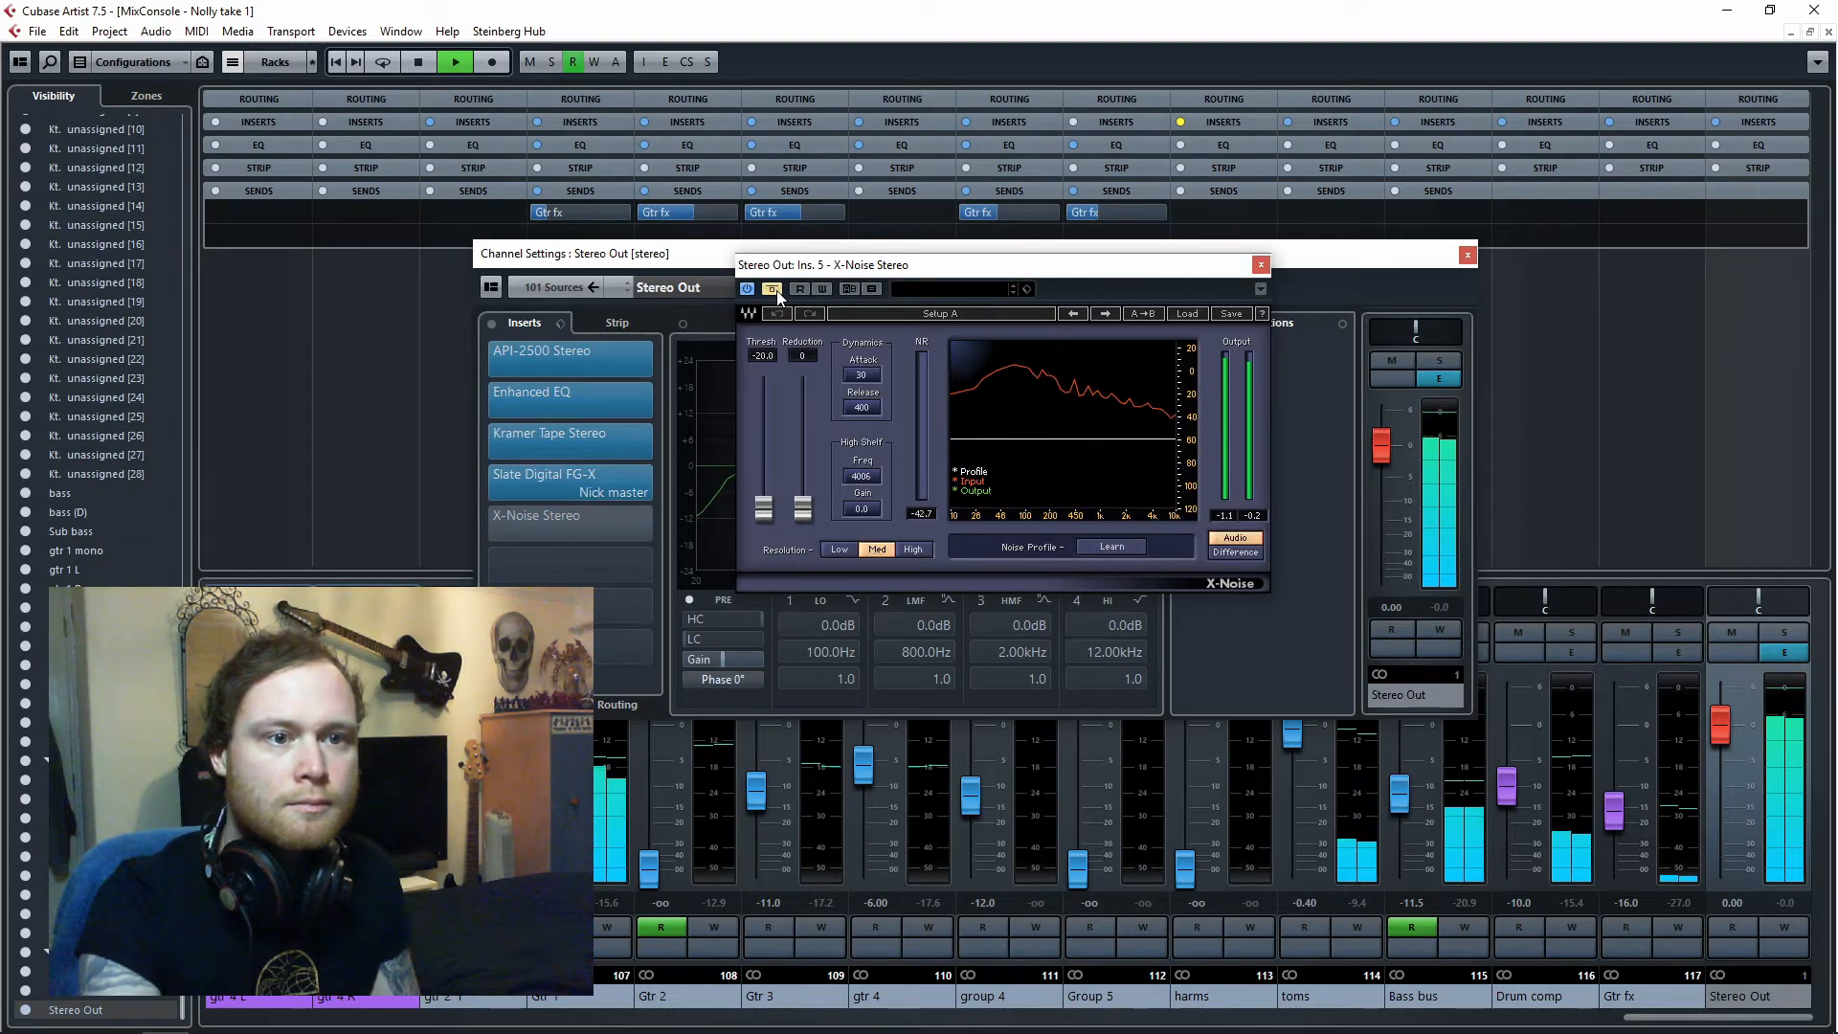
{"action": "left_click", "coordinate": [772, 288]}
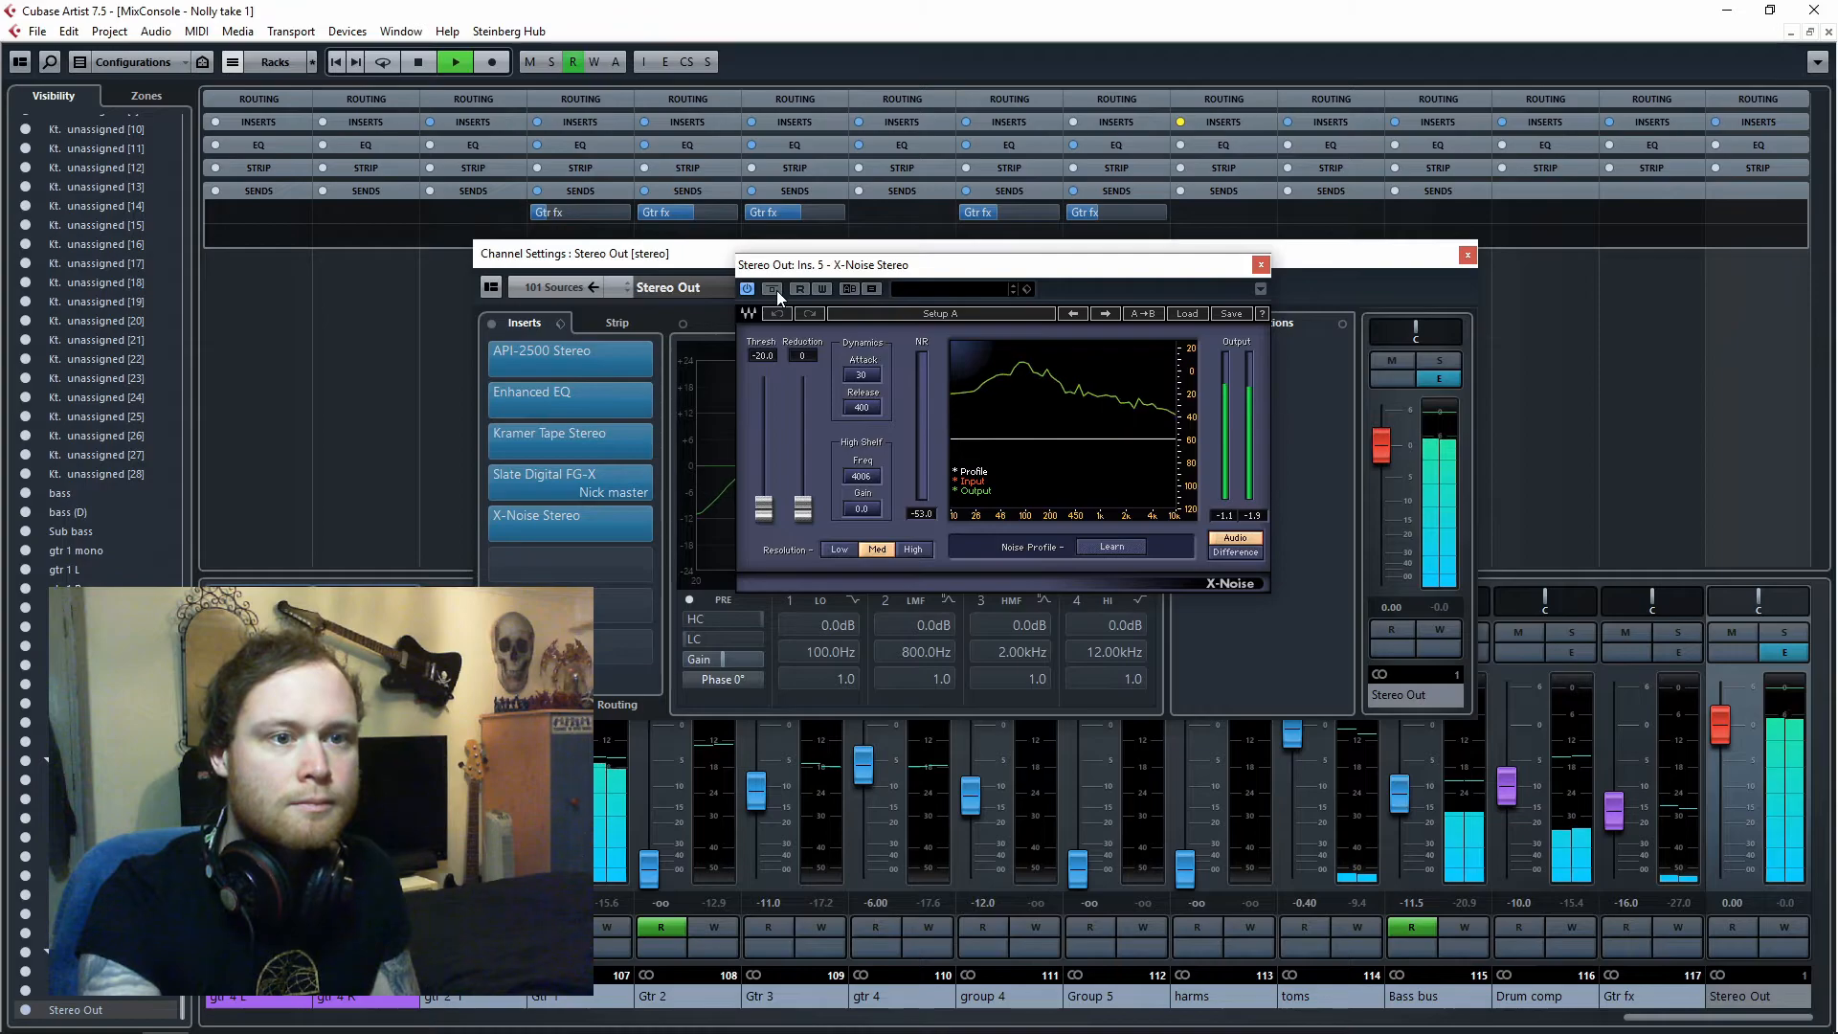
{"action": "left_click", "coordinate": [777, 290]}
{"action": "key", "text": "space"}
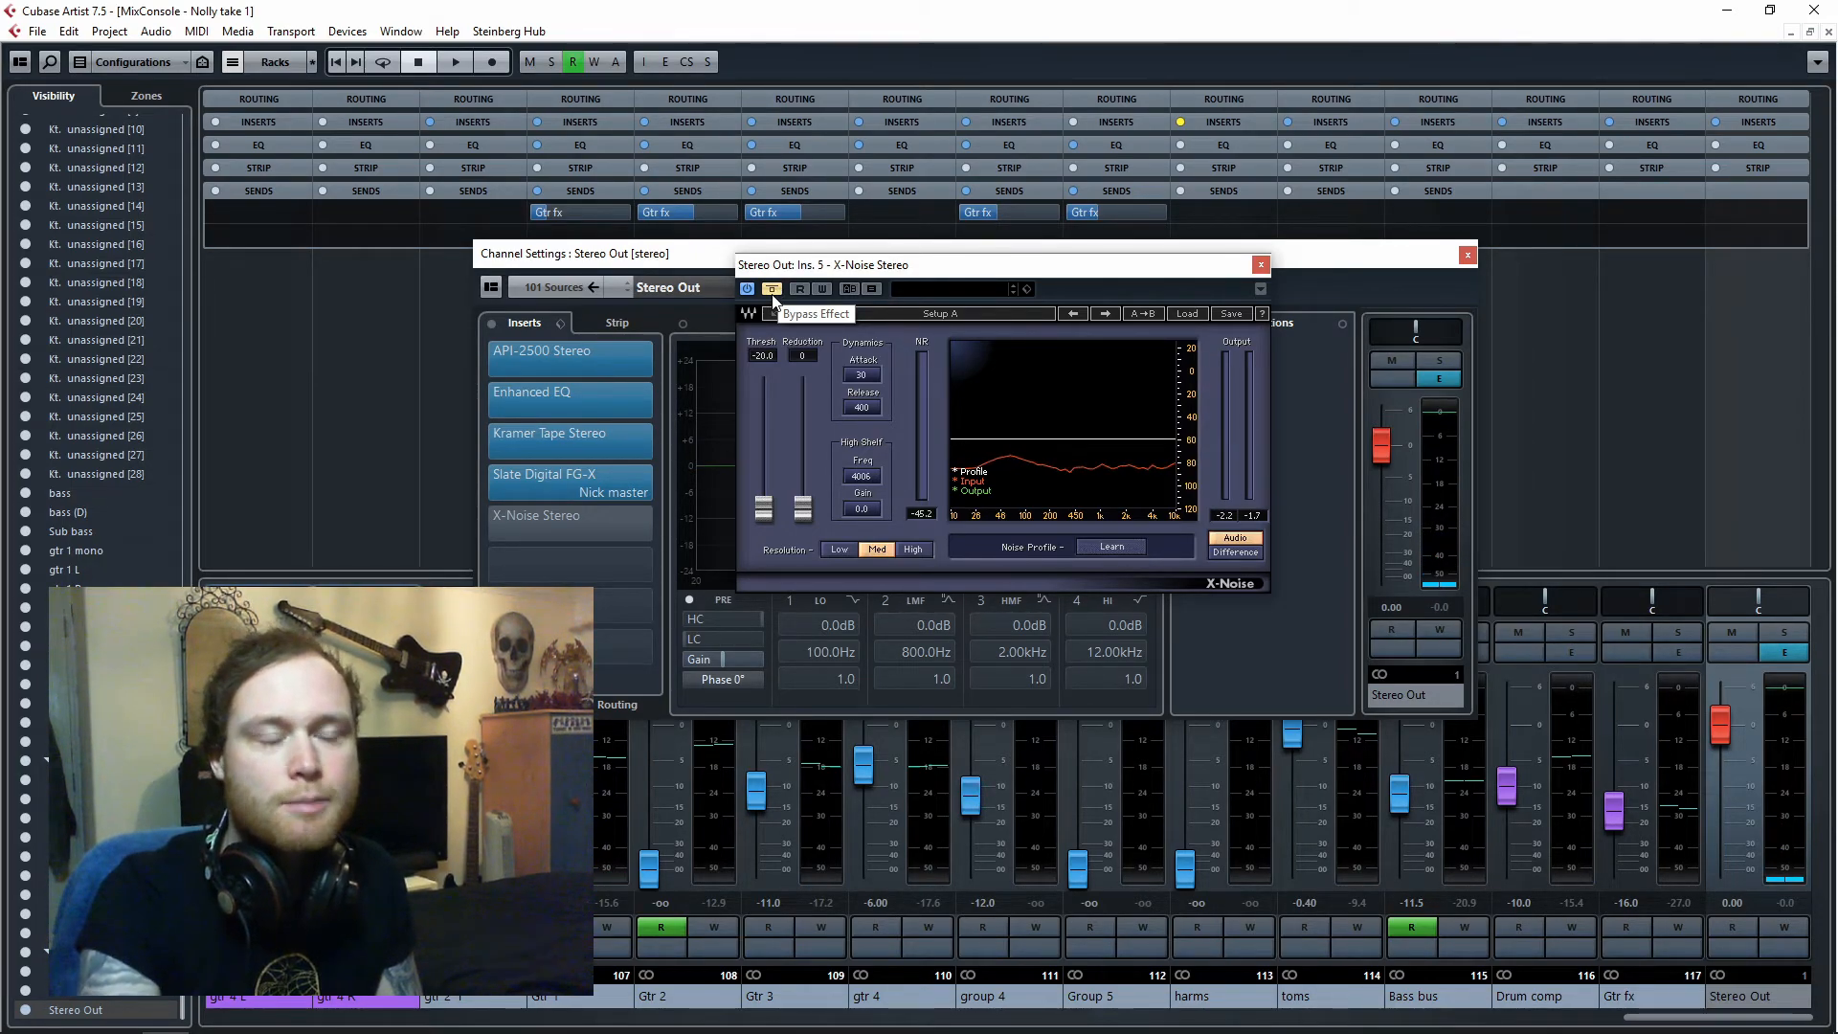
Resume playback, toggle the X-Noise Stereo bypass repeatedly to compare the sound, and stop with the effect active.
{"action": "key", "text": "space"}
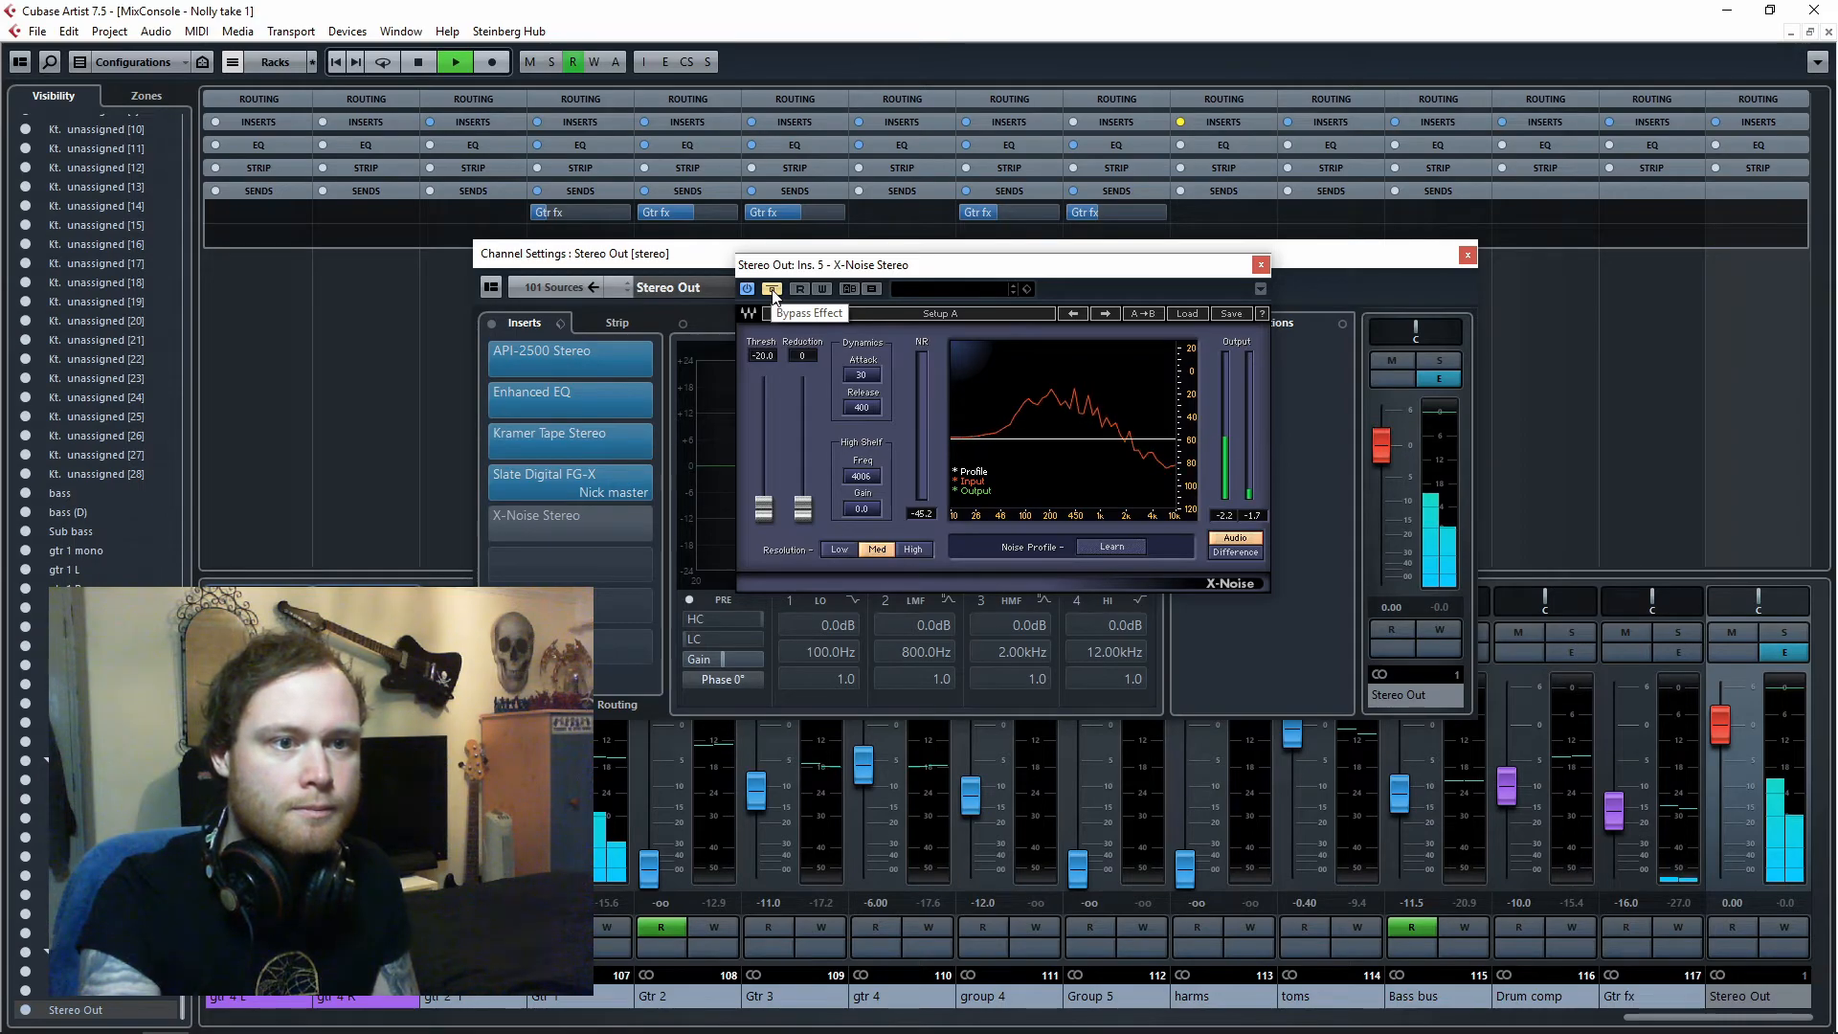
{"action": "left_click", "coordinate": [772, 289]}
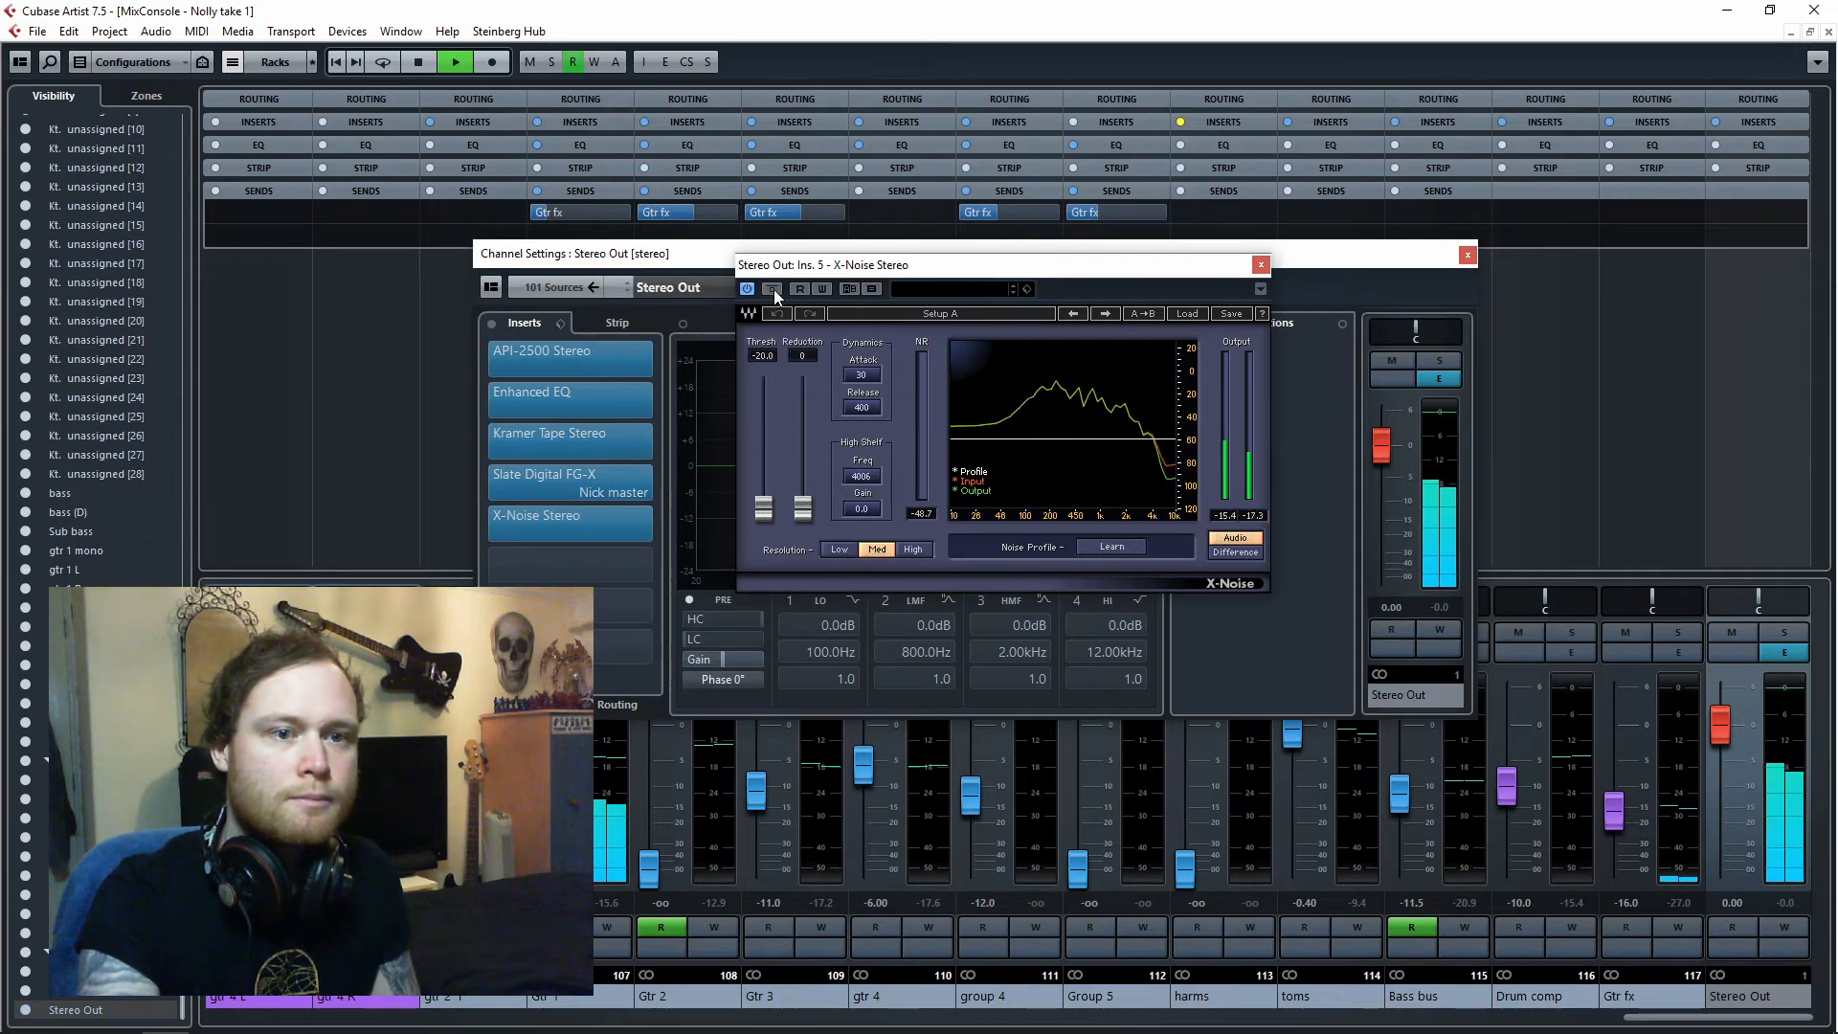
{"action": "left_click", "coordinate": [771, 289]}
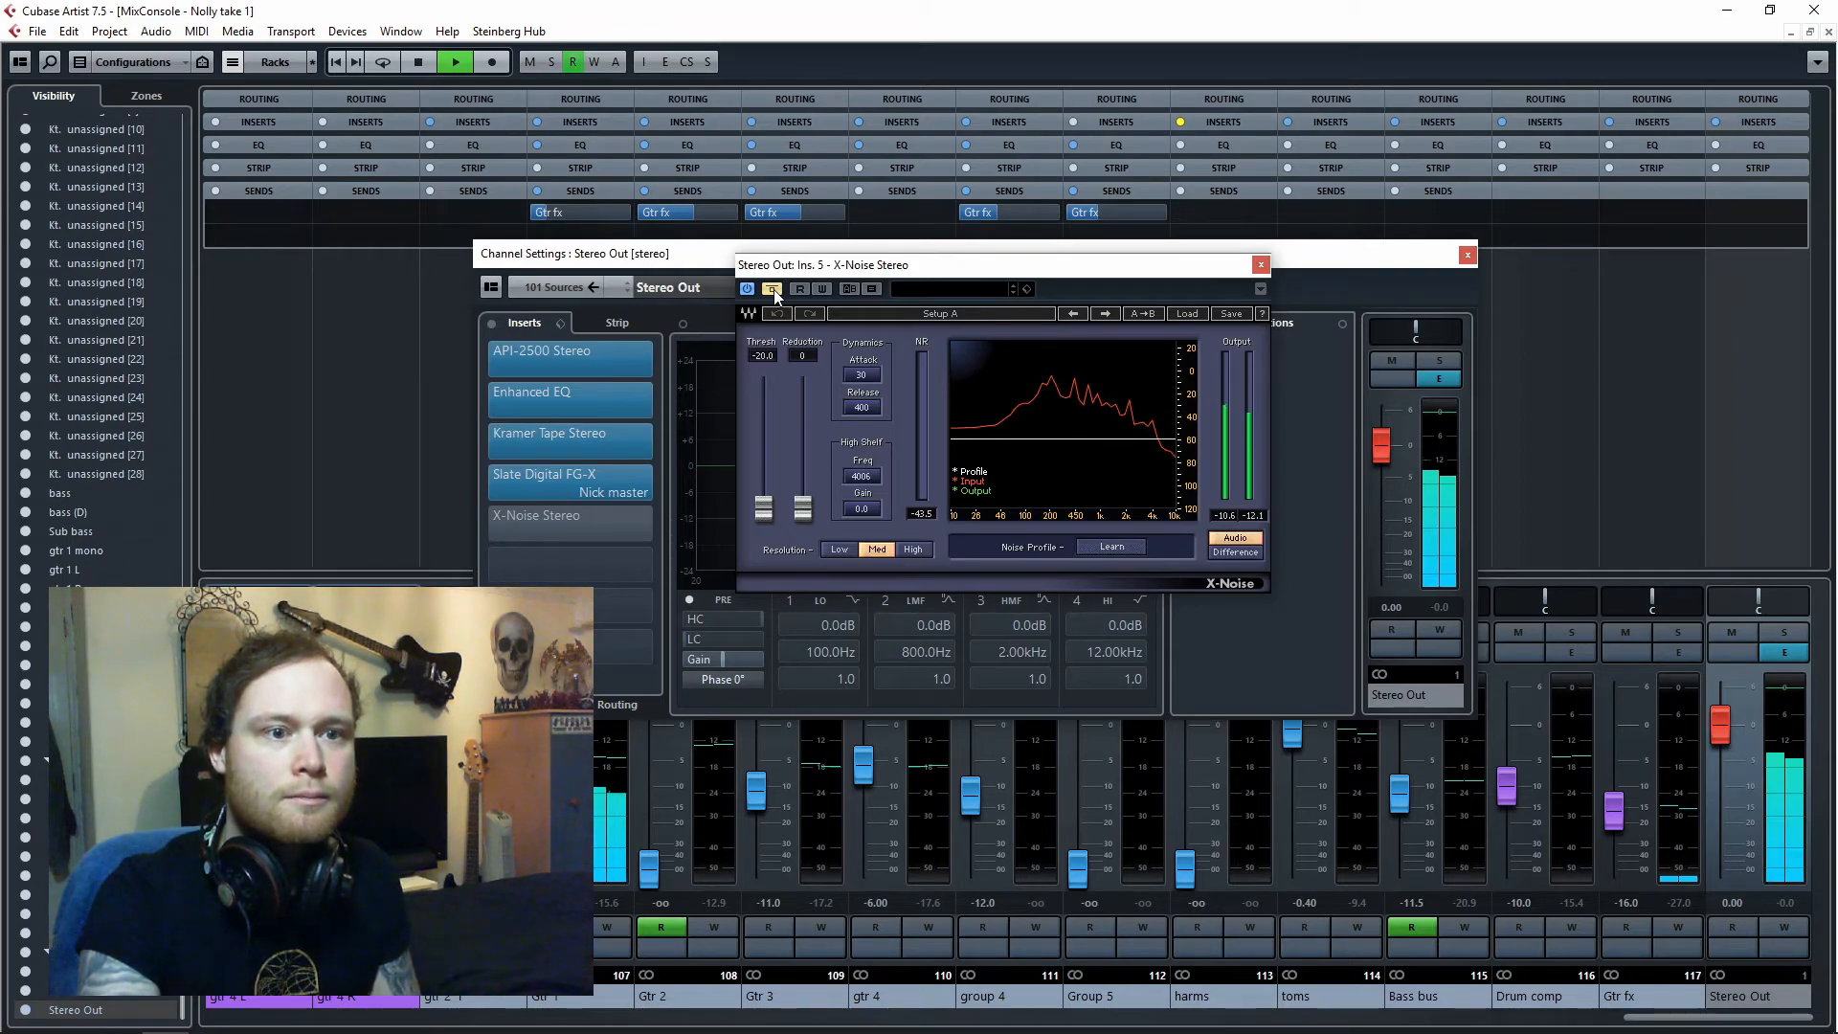
{"action": "left_click", "coordinate": [772, 289]}
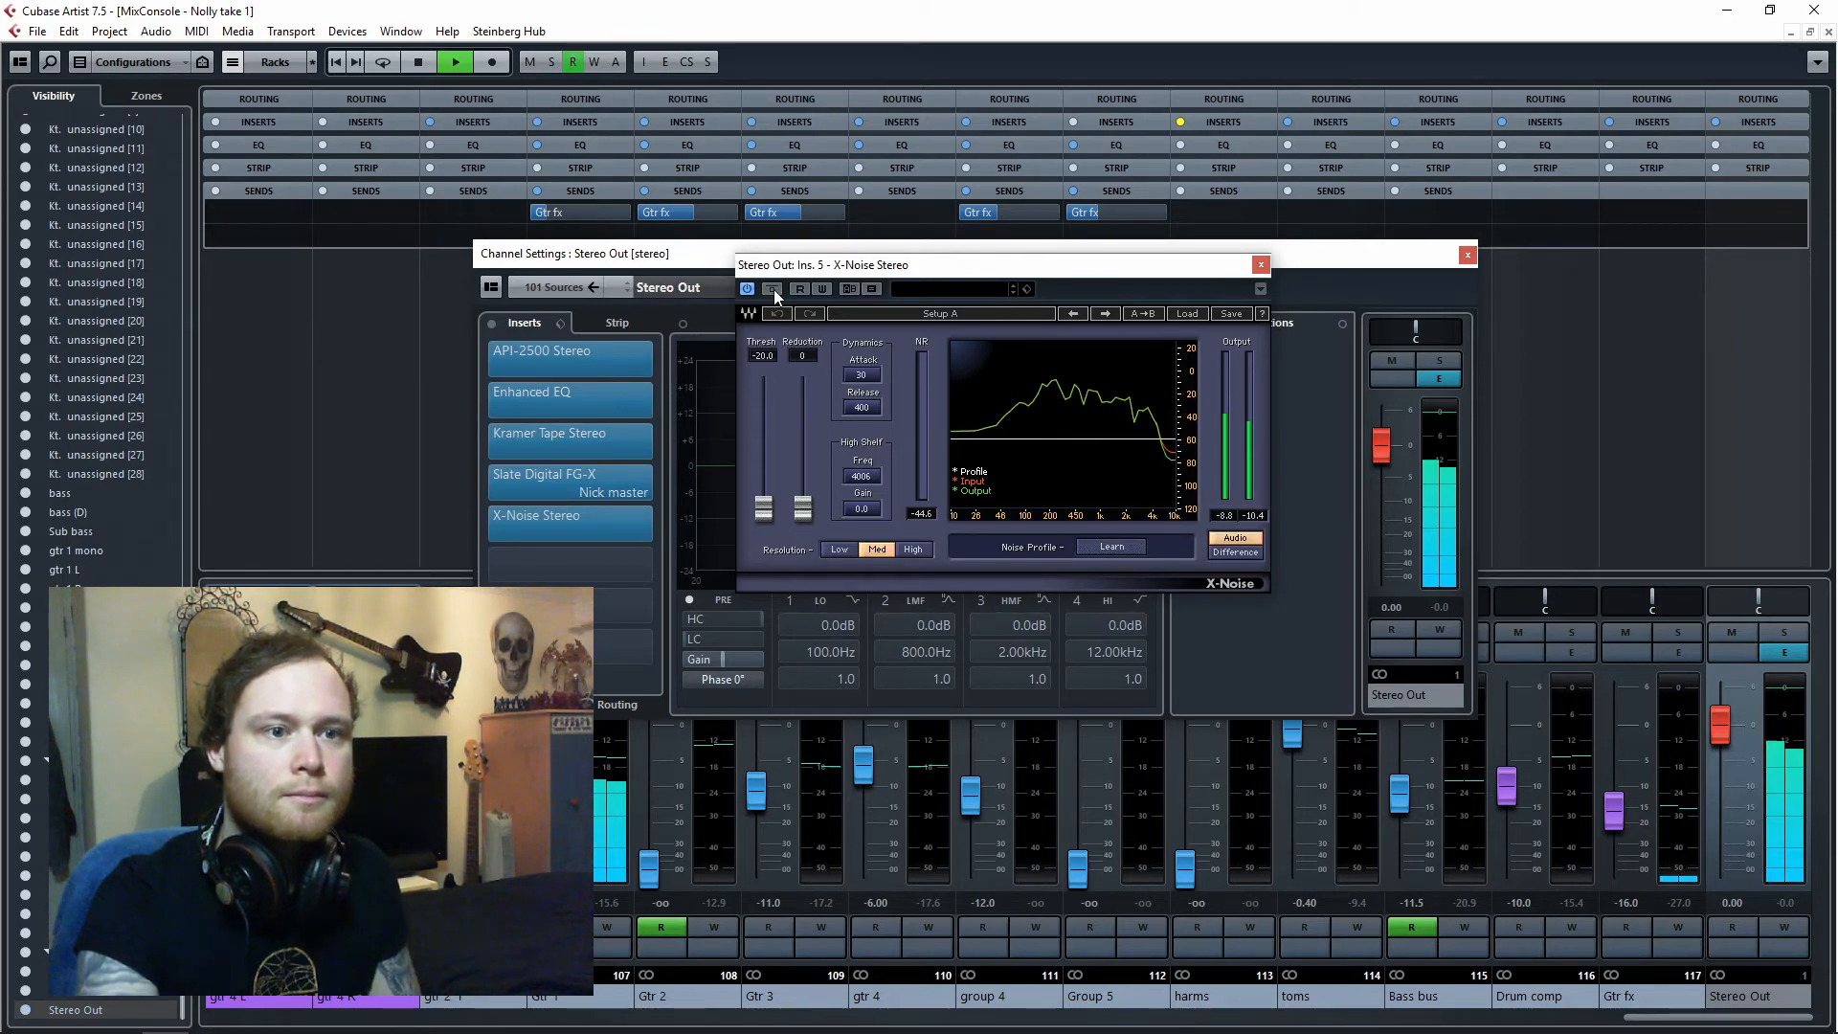
{"action": "left_click", "coordinate": [771, 289]}
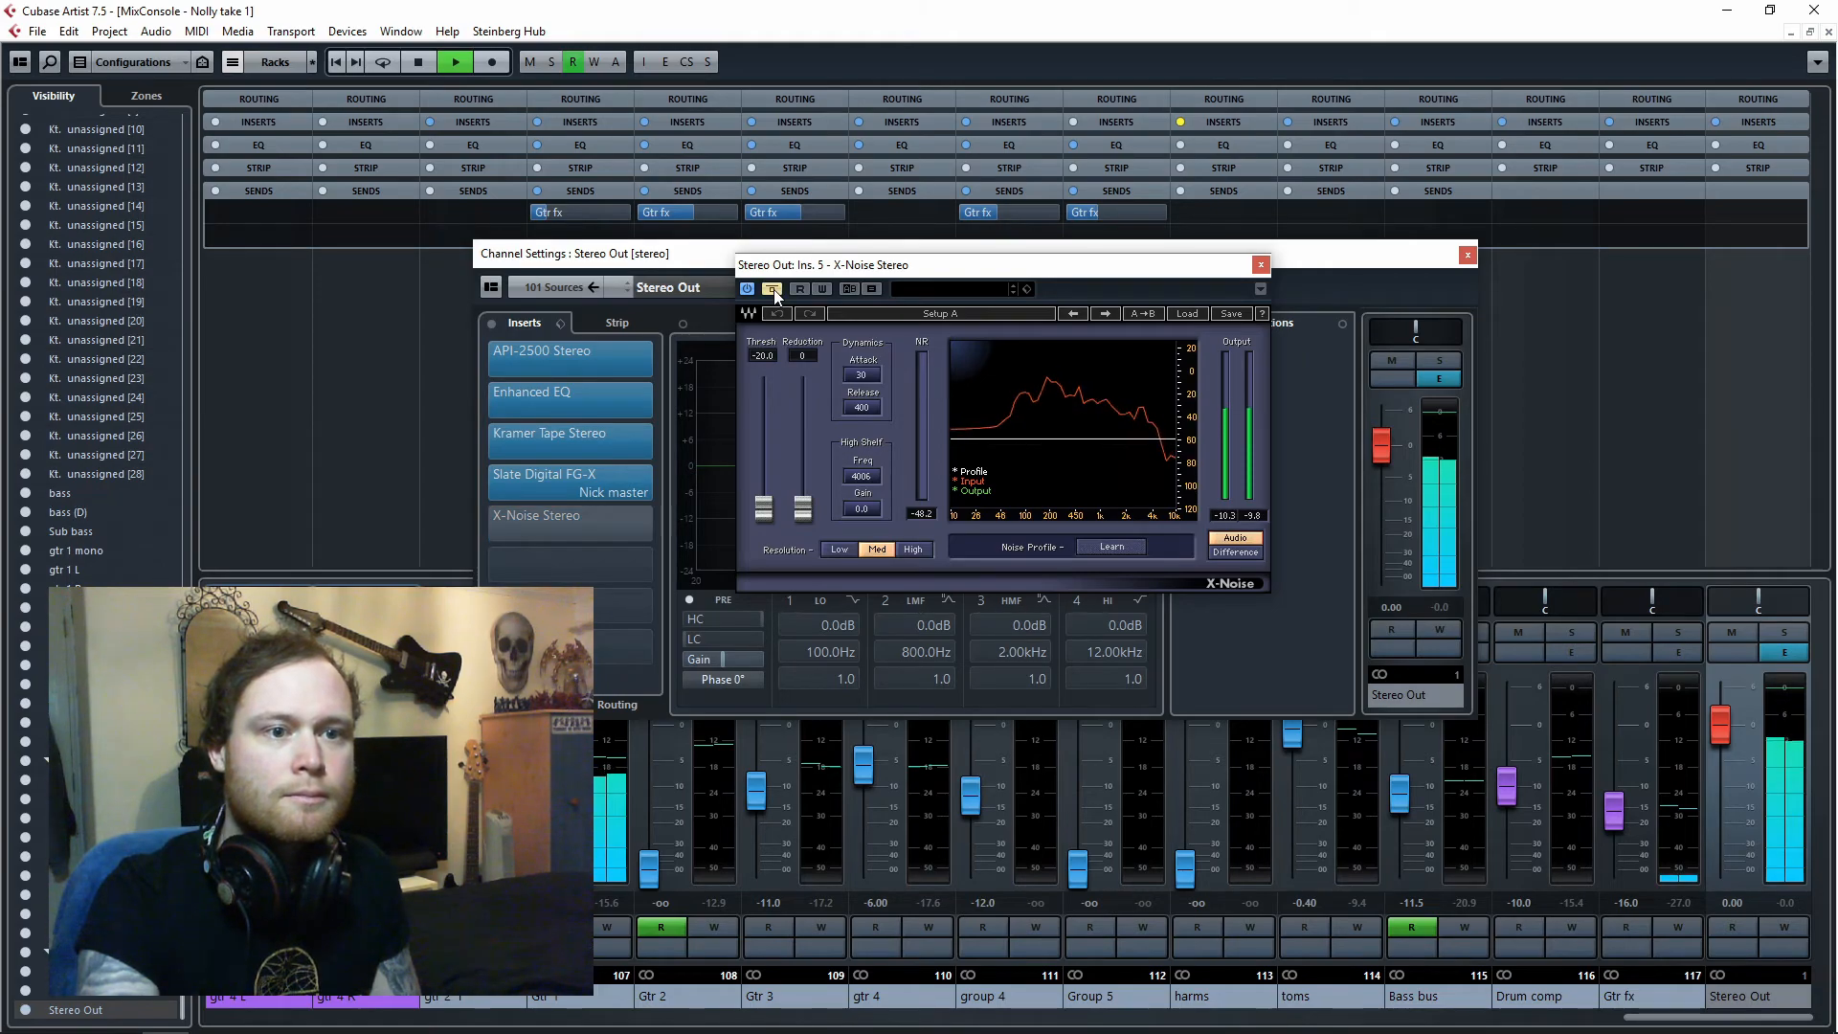
{"action": "left_click", "coordinate": [771, 289]}
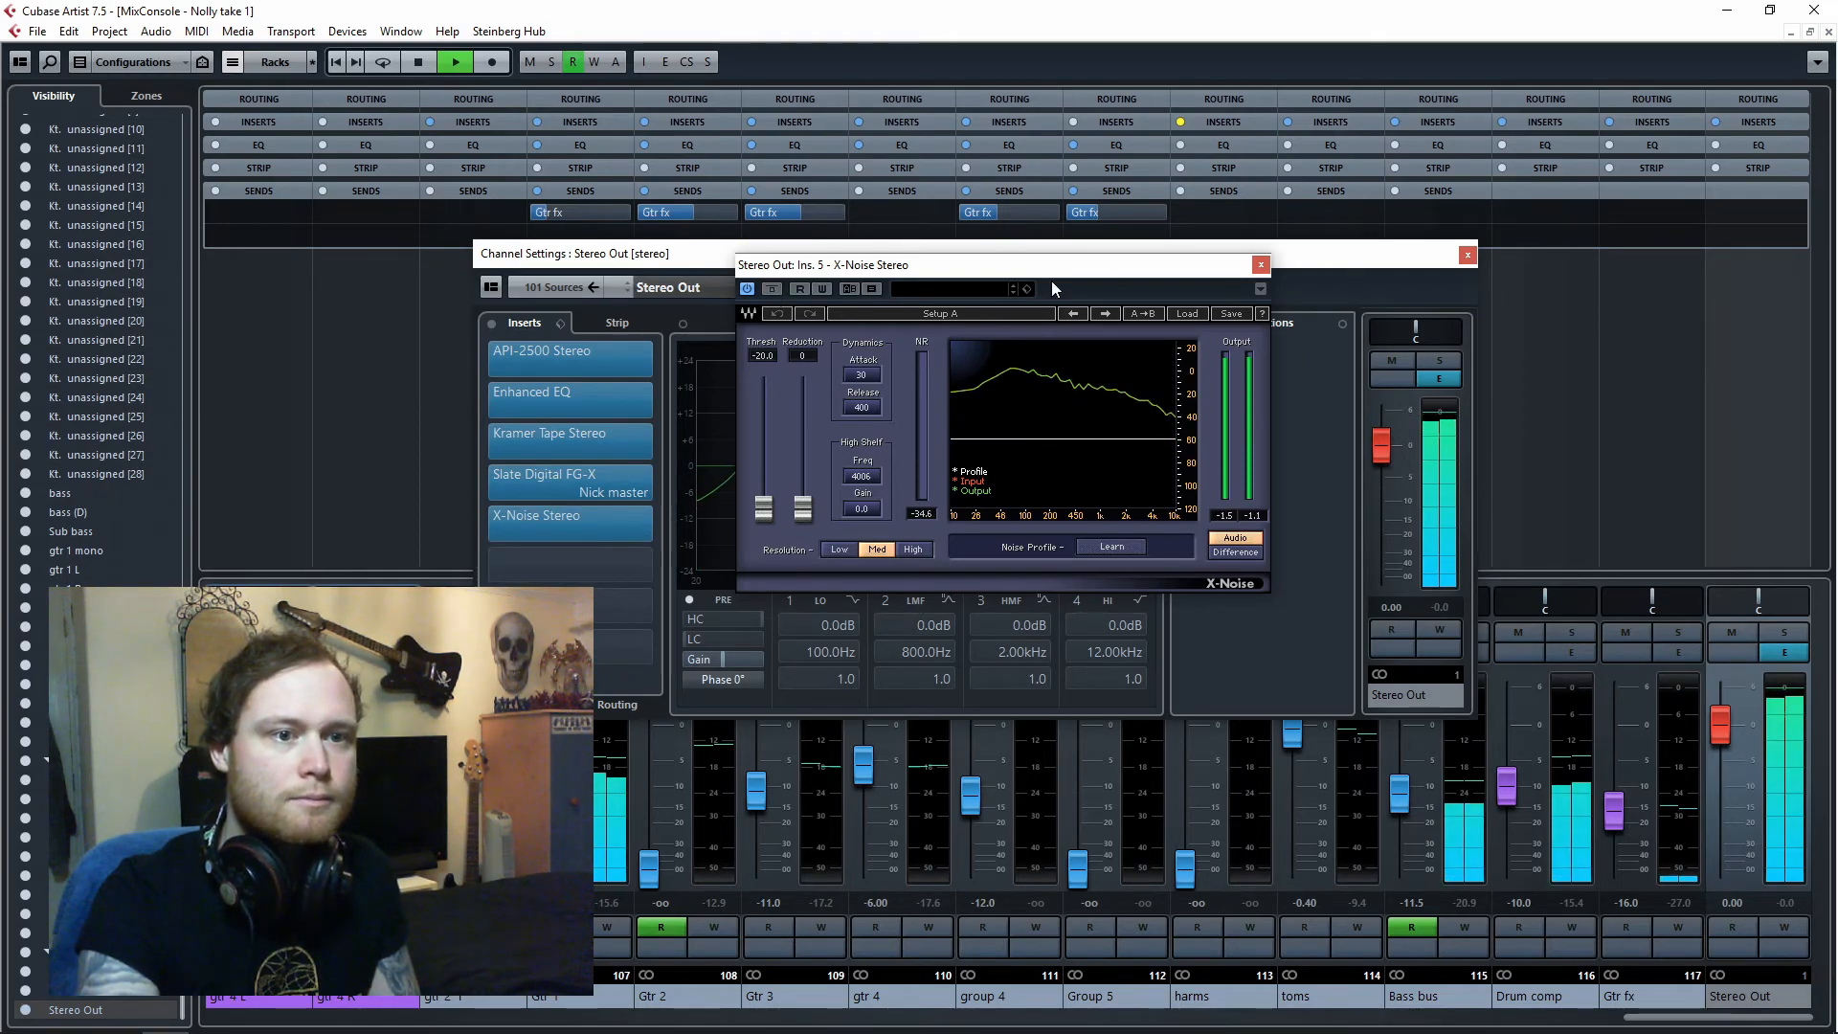
{"action": "key", "text": "space"}
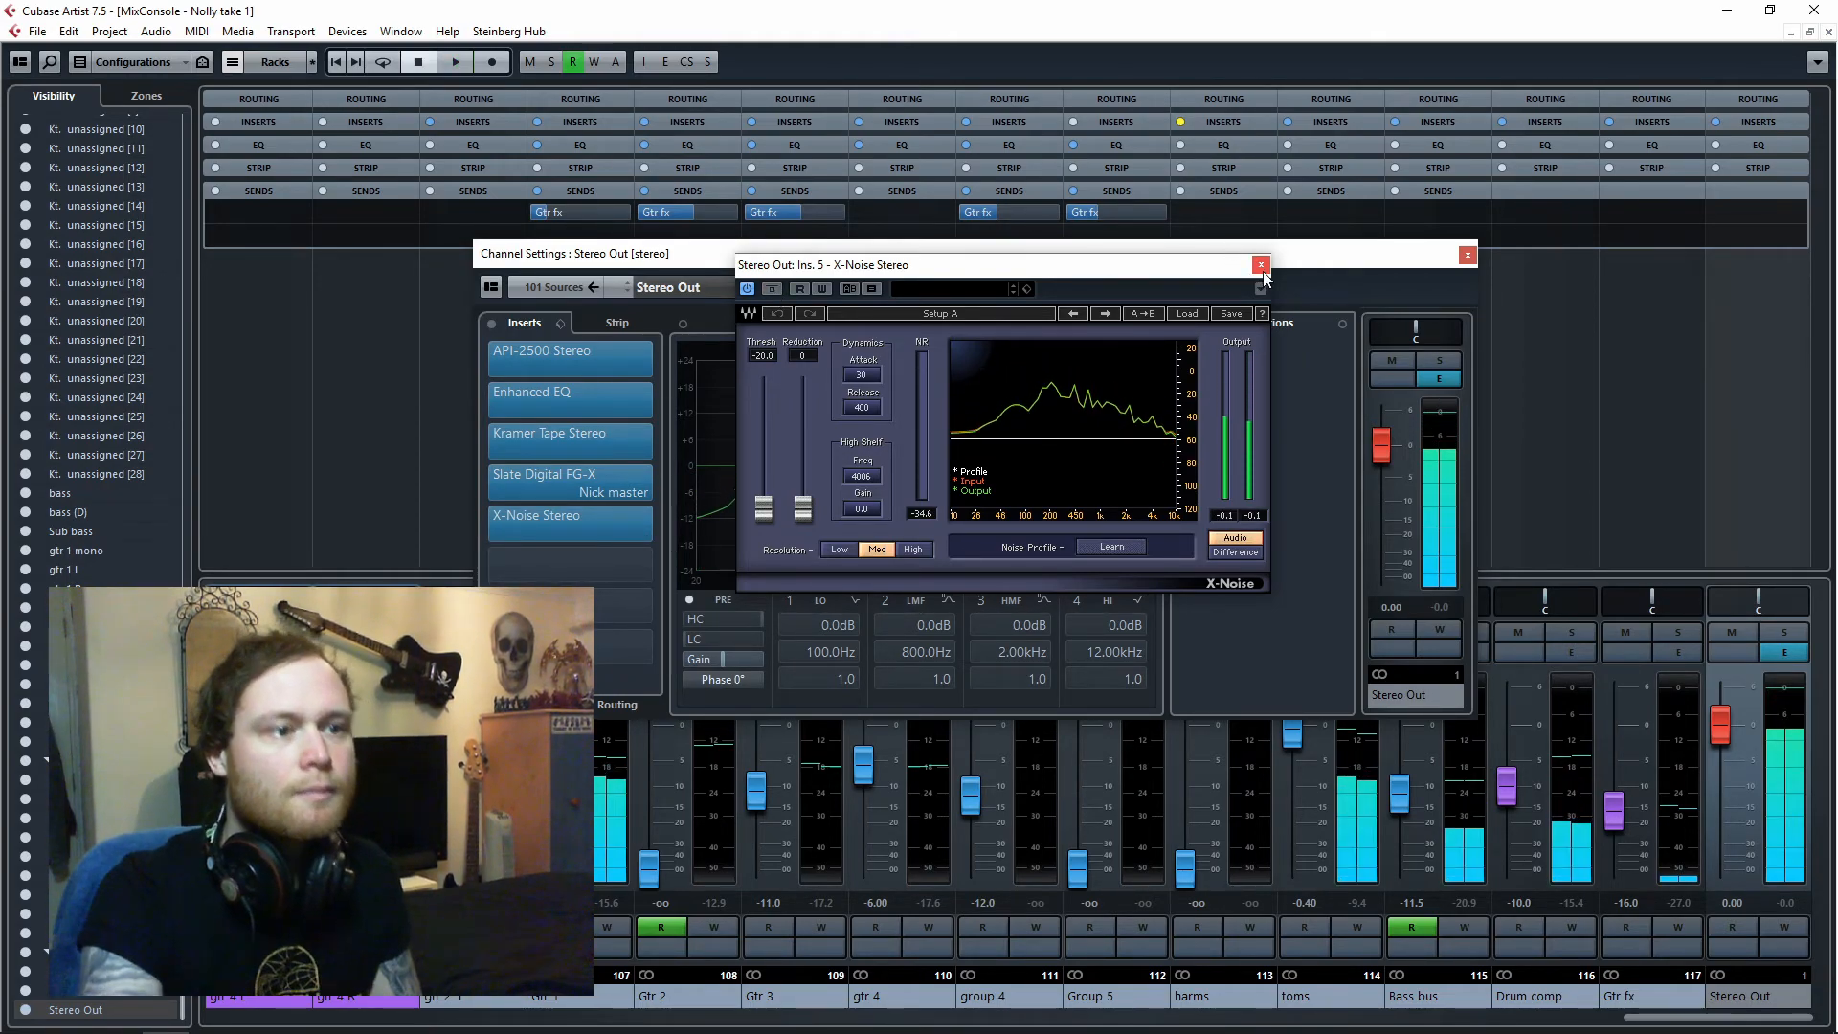
Close the X-Noise Stereo plug-in, the Stereo Out channel settings and the MixConsole to return to the project's arrangement.
{"action": "left_click", "coordinate": [1259, 265]}
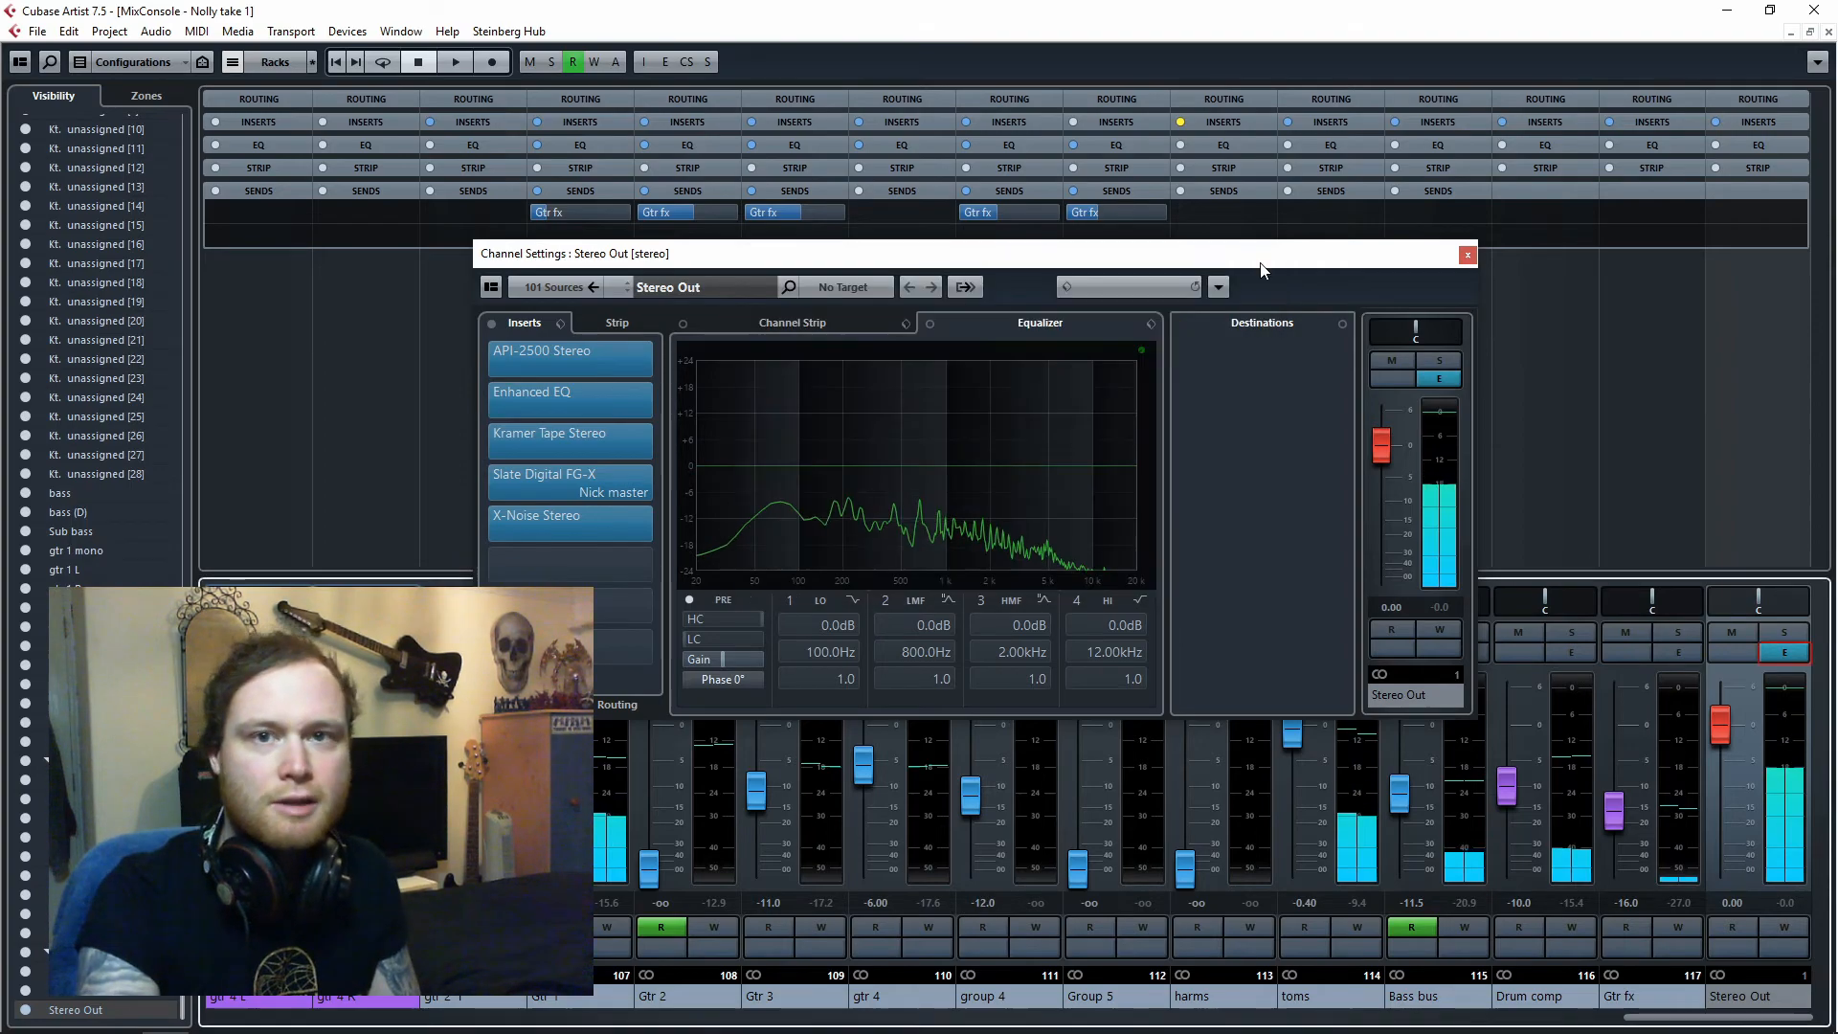
{"action": "left_click", "coordinate": [1466, 254]}
{"action": "left_click", "coordinate": [1826, 32]}
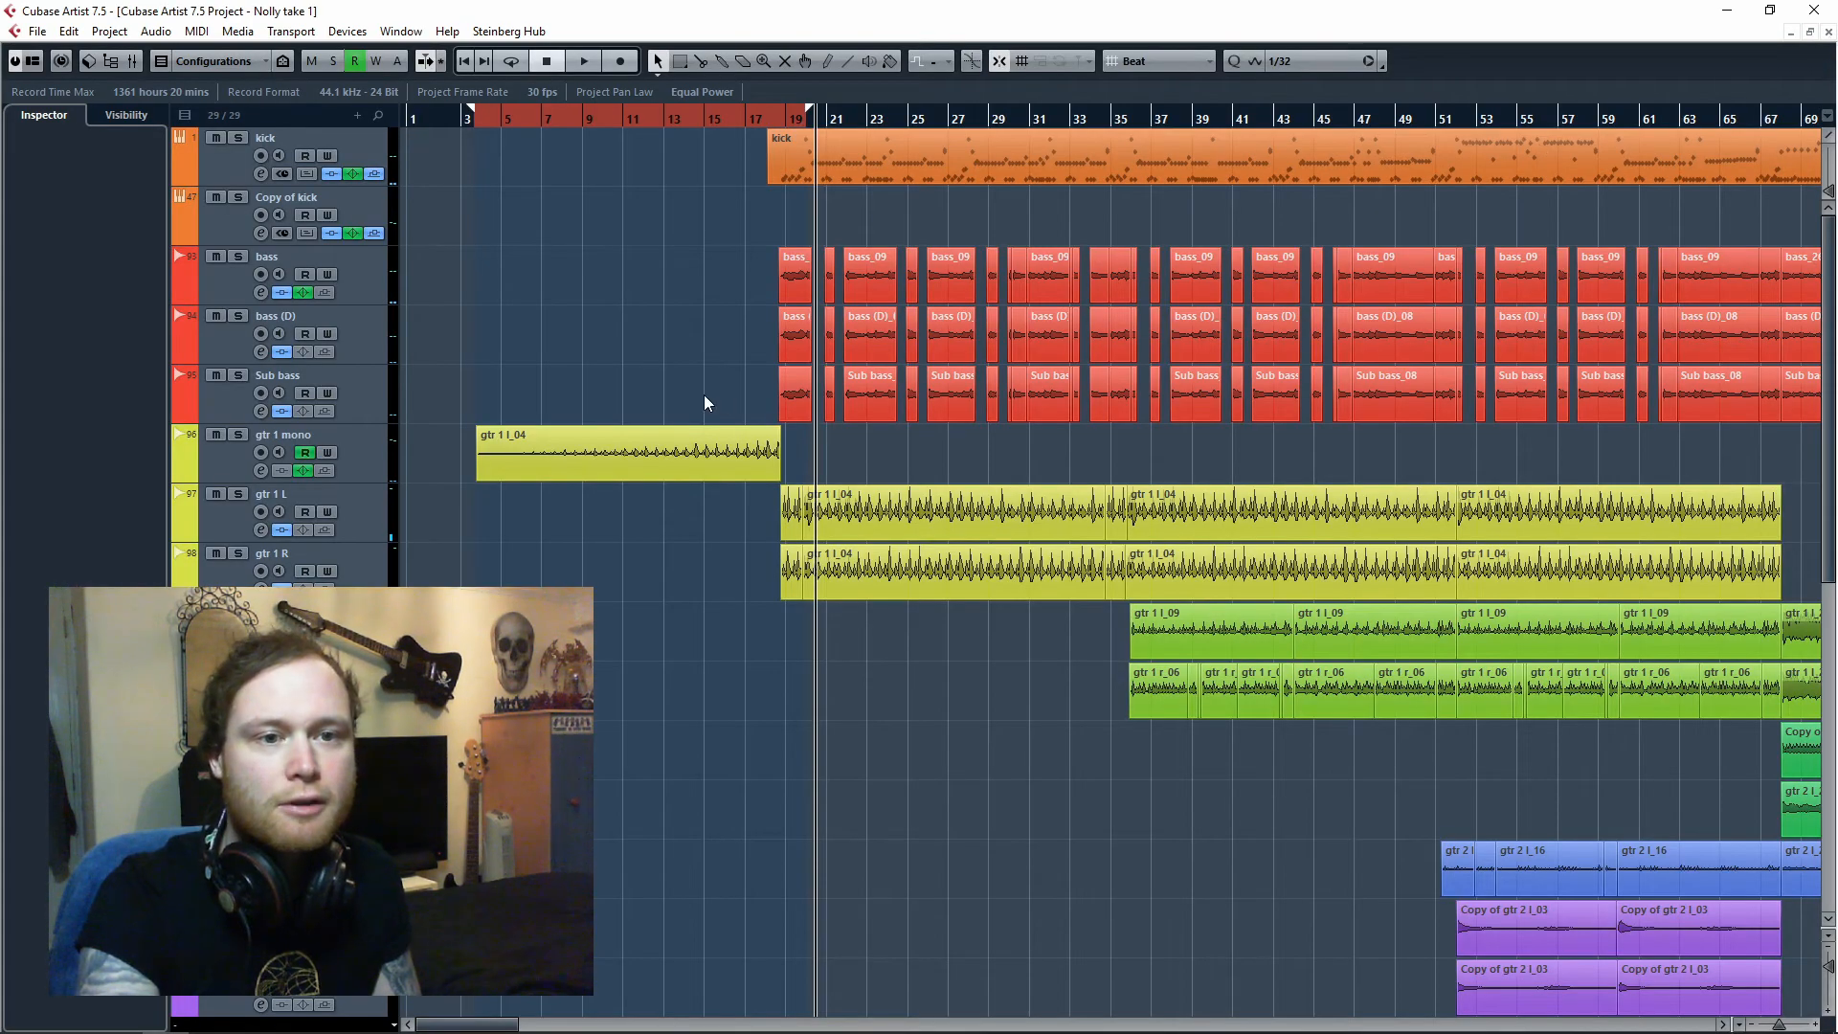